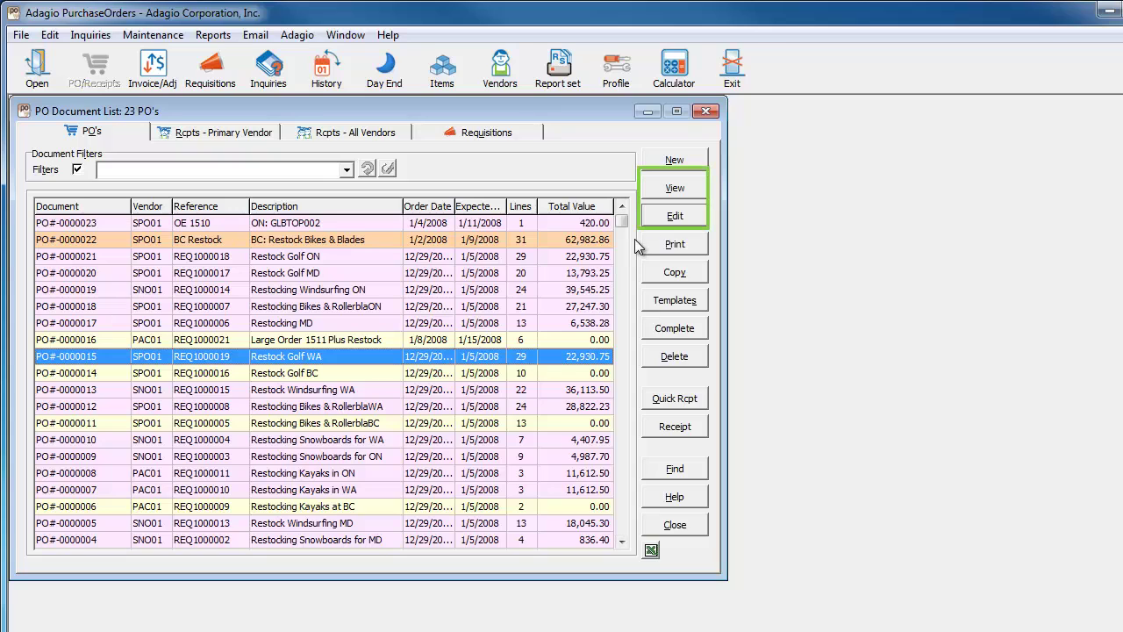
Show PO#0000015's line details with vendor information collapsed, and start a Find Detail search.
left_click(650, 218)
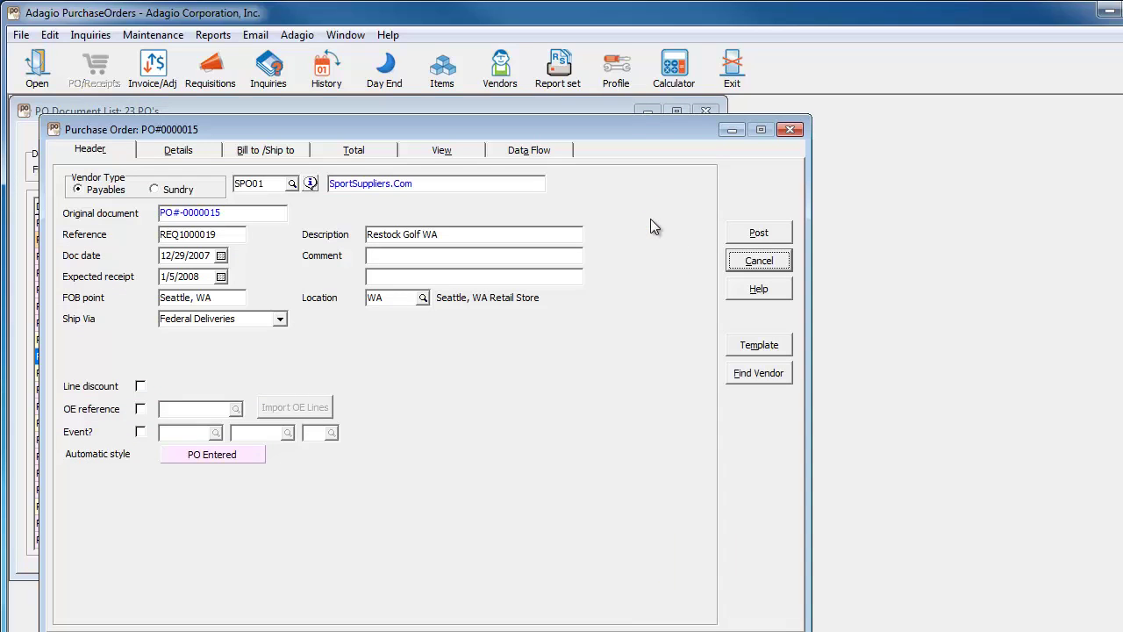
left_click(178, 150)
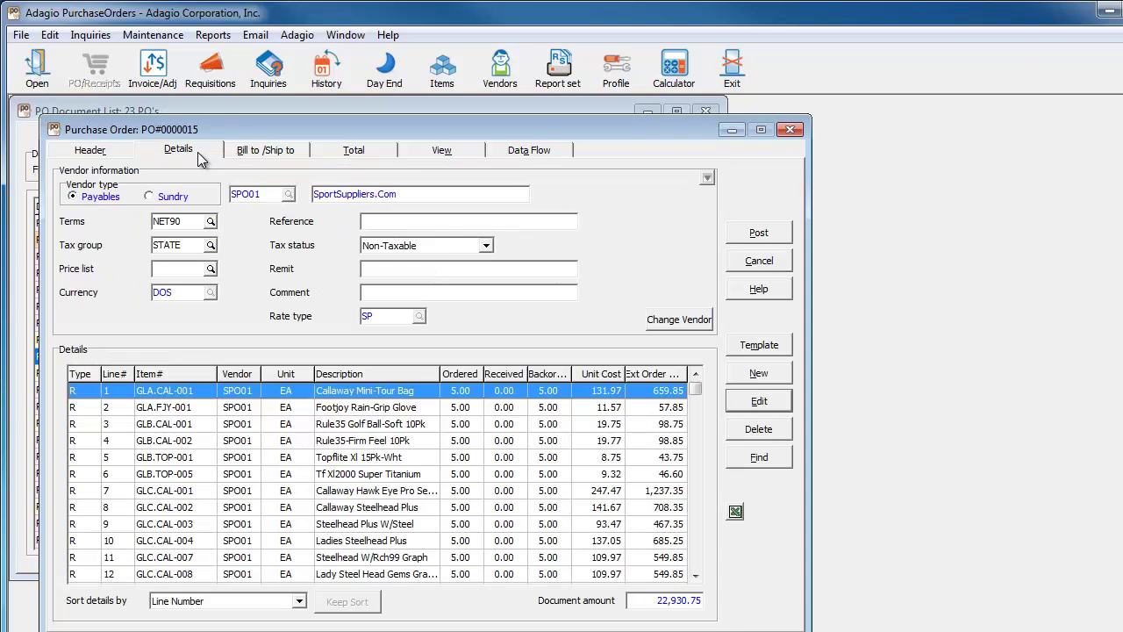
left_click(707, 179)
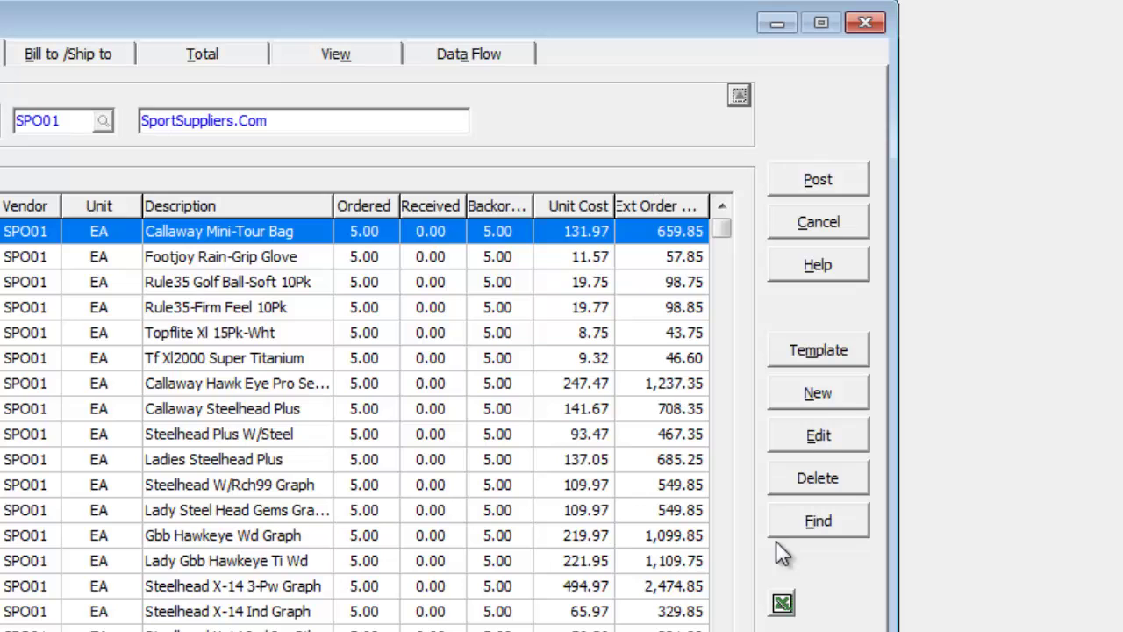
left_click(786, 521)
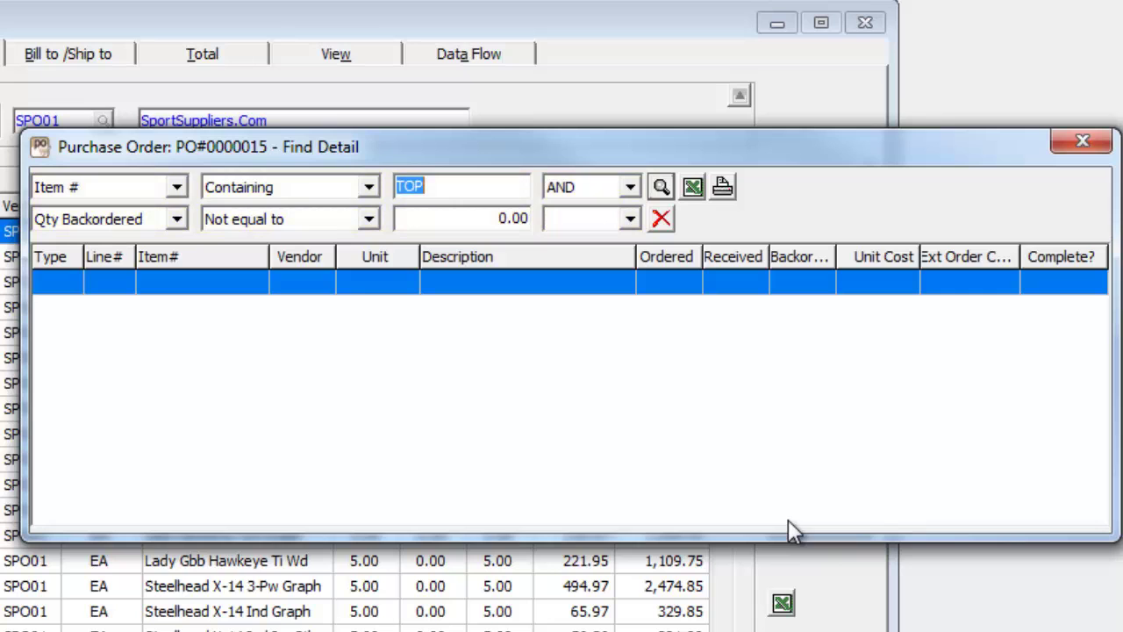
double_click(563, 257)
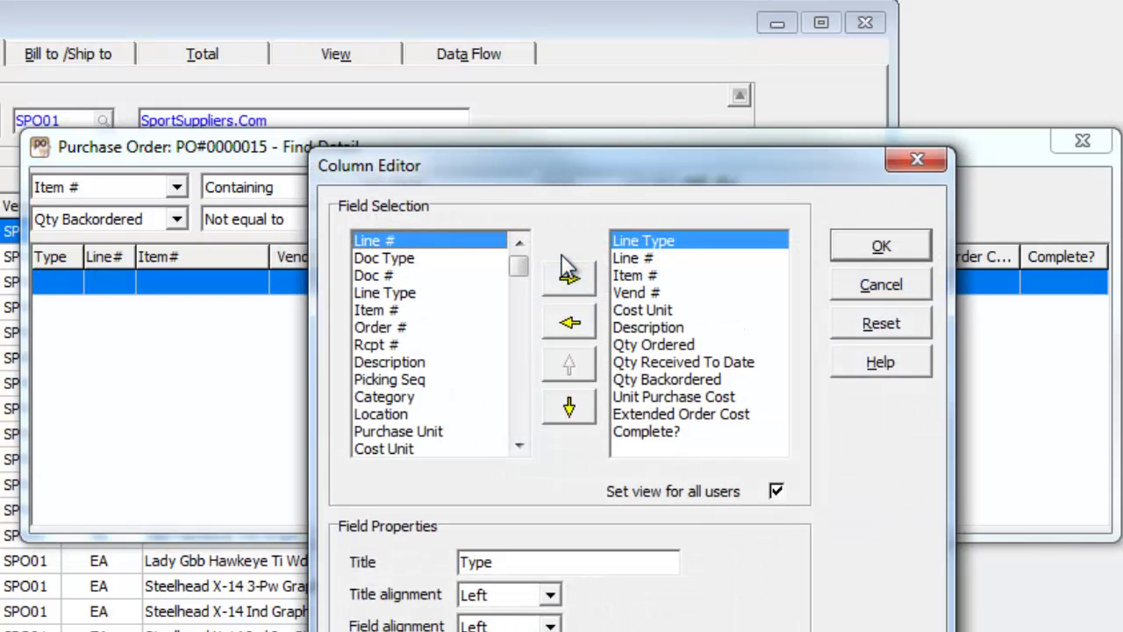
left_click_drag(518, 264, 520, 370)
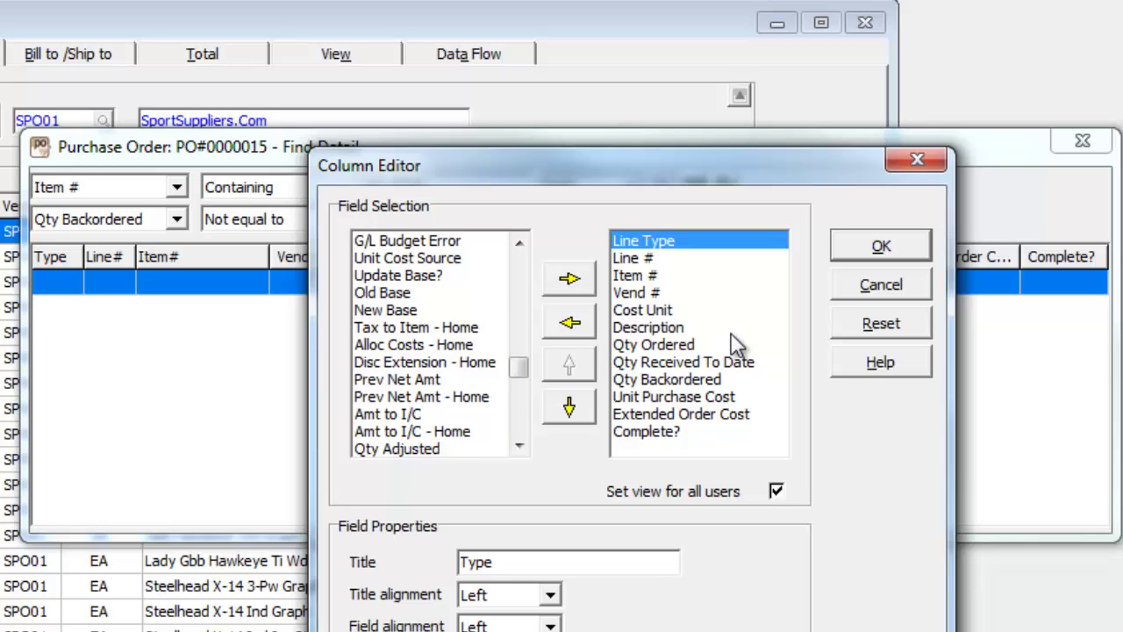
left_click(842, 285)
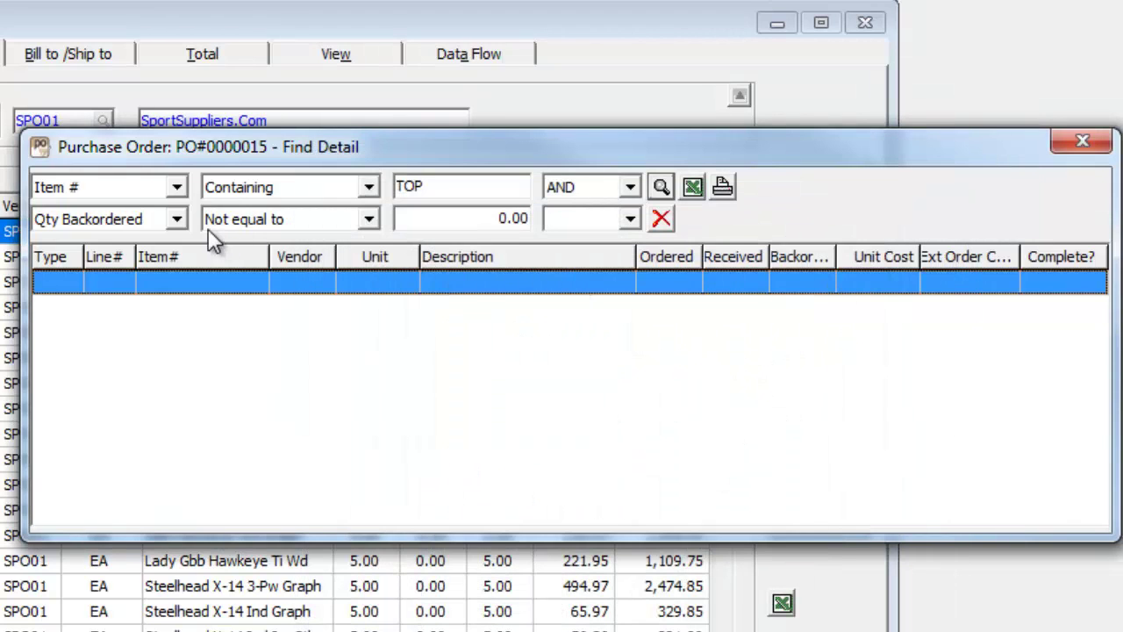
Search TOP lines with Qty Backordered not zero, then go to line 6, GLB.TOP-005.
left_click(177, 219)
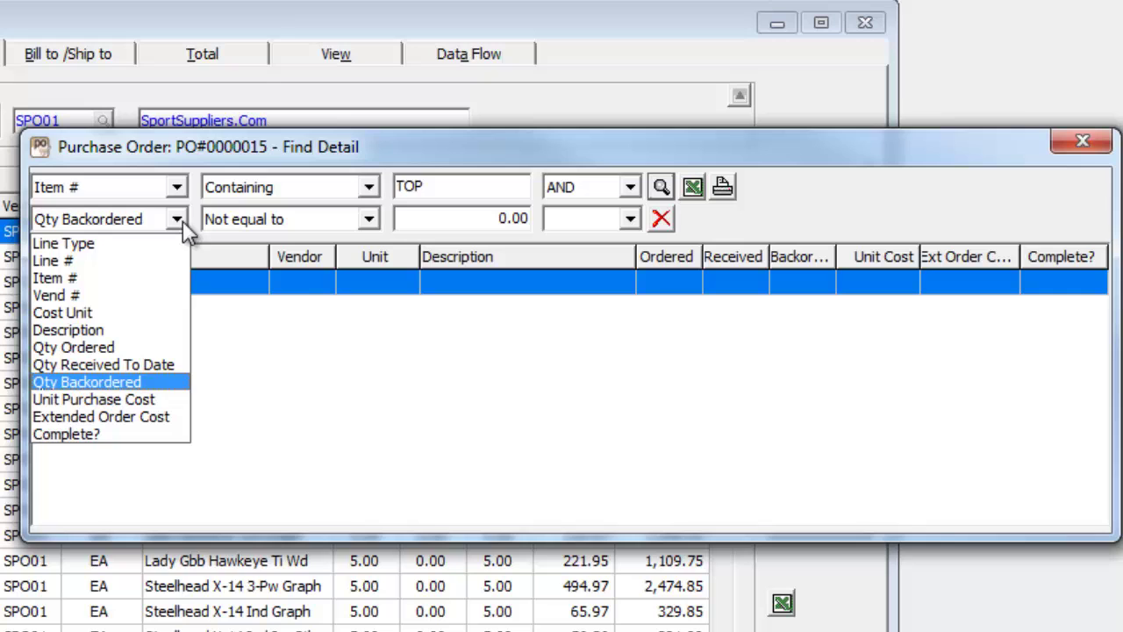
left_click(200, 220)
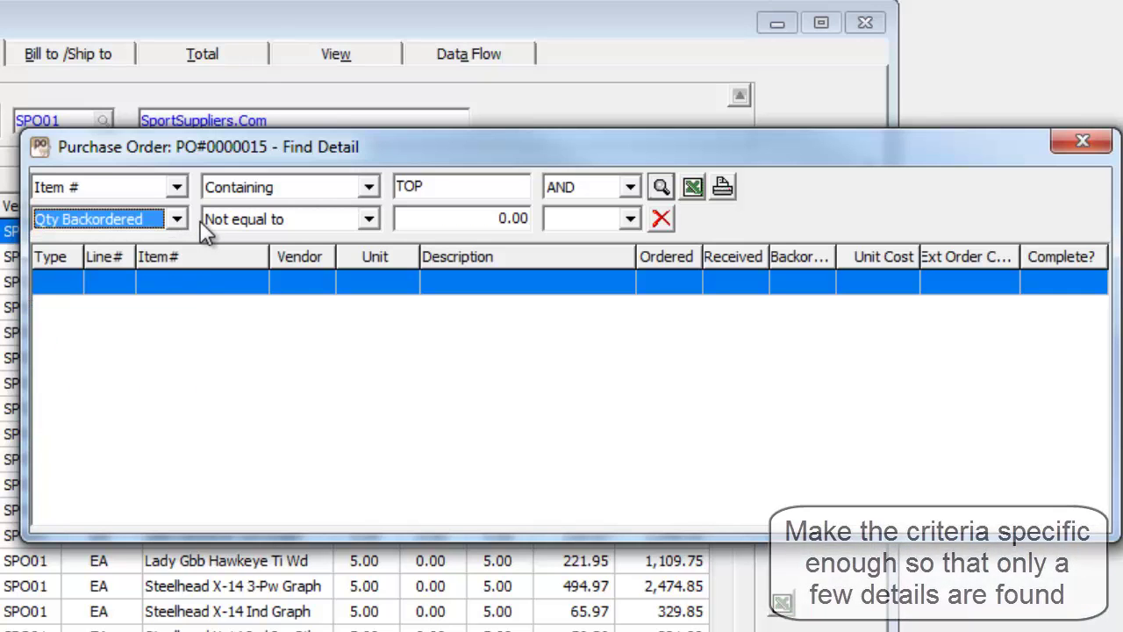
left_click(654, 198)
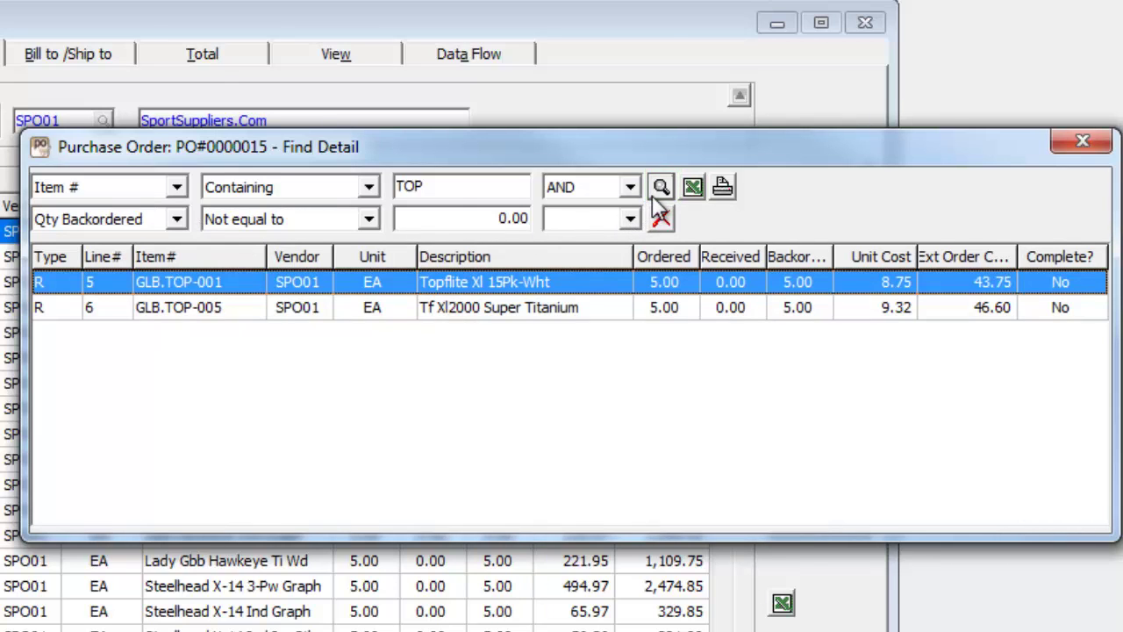
left_click(557, 312)
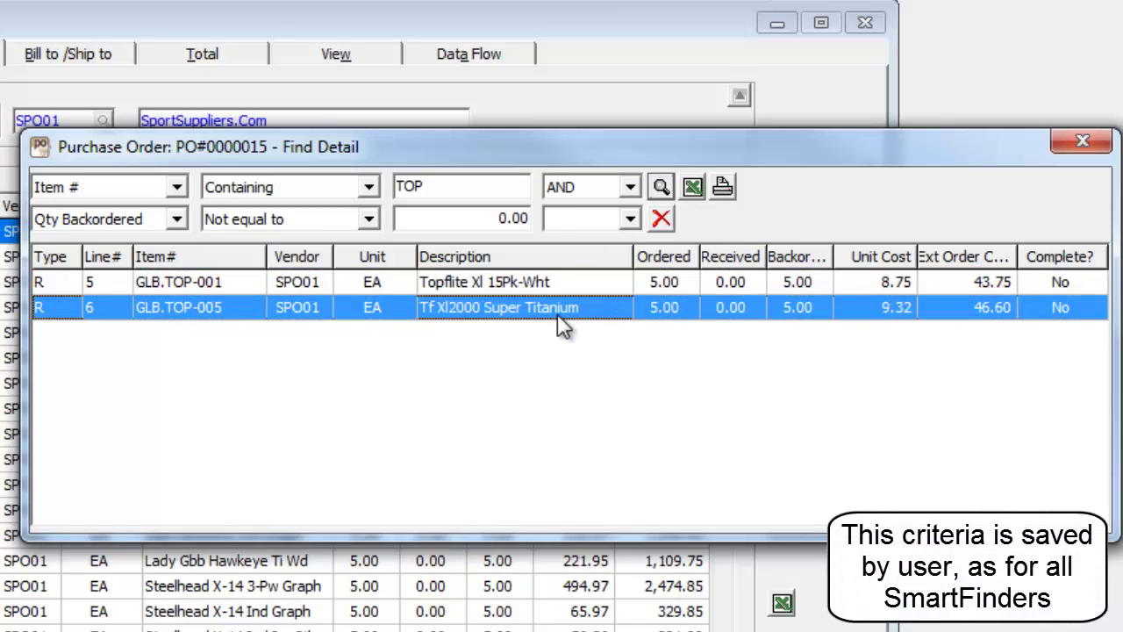
double_click(96, 306)
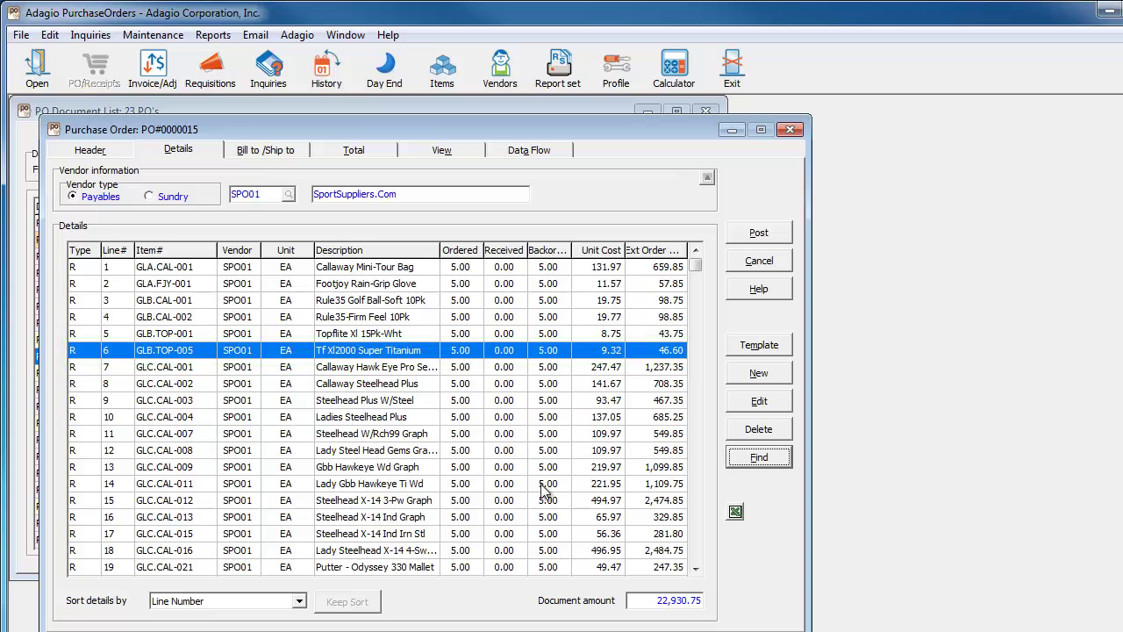
left_click(737, 458)
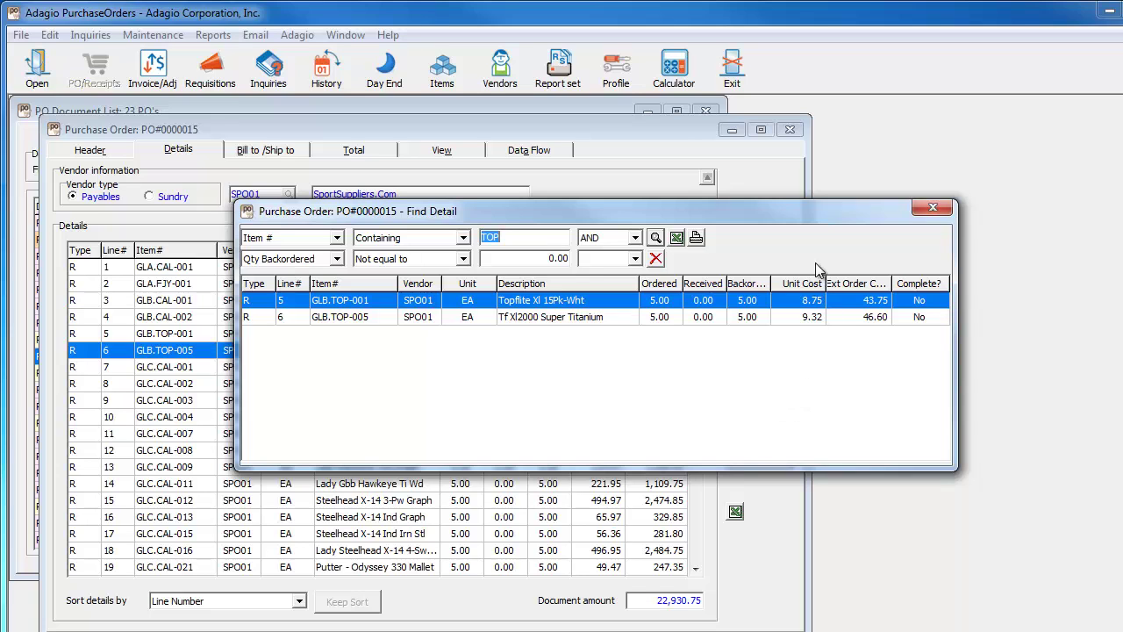
left_click(931, 208)
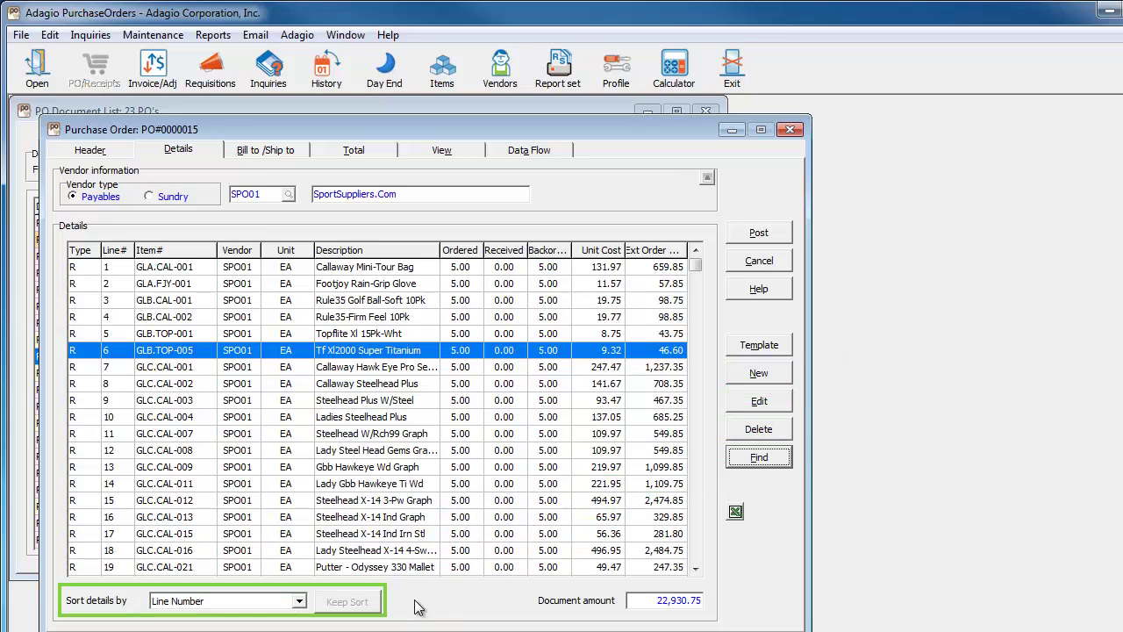
left_click(299, 602)
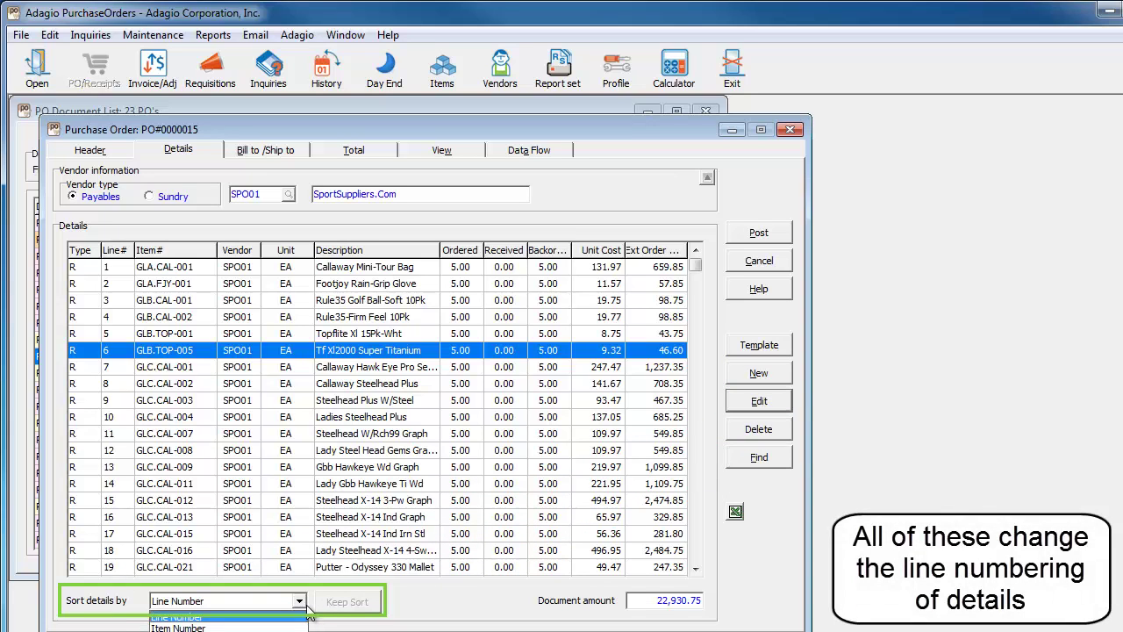
left_click(408, 623)
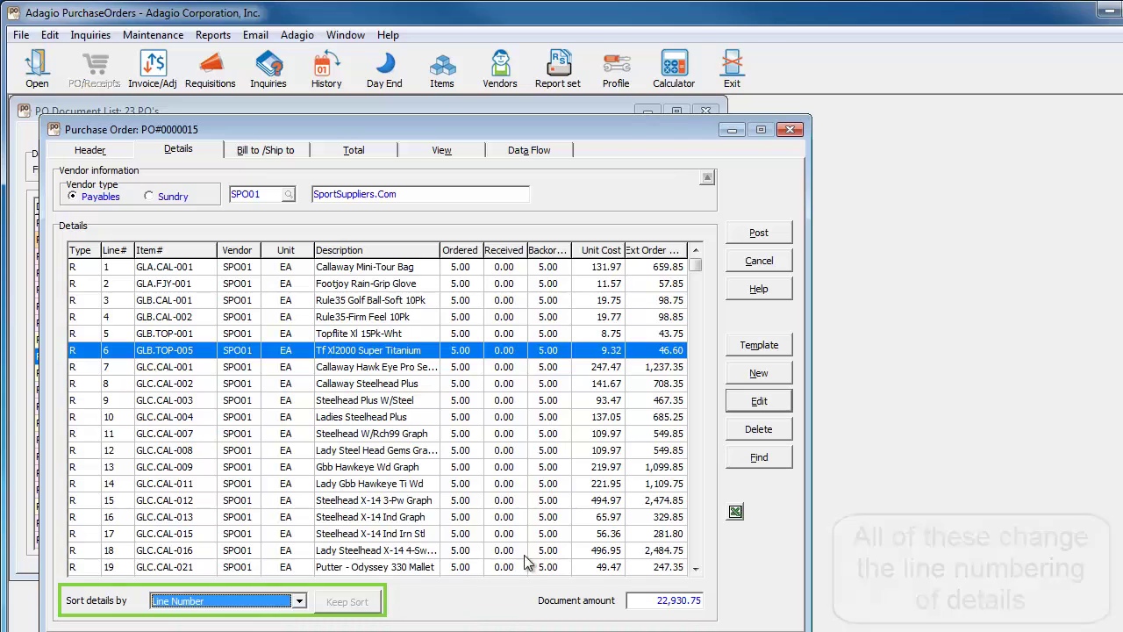
Cancel PO#0000015 unsaved and close two-vendor PO#0000017 after reviewing its 6,538.28 total.
left_click(756, 261)
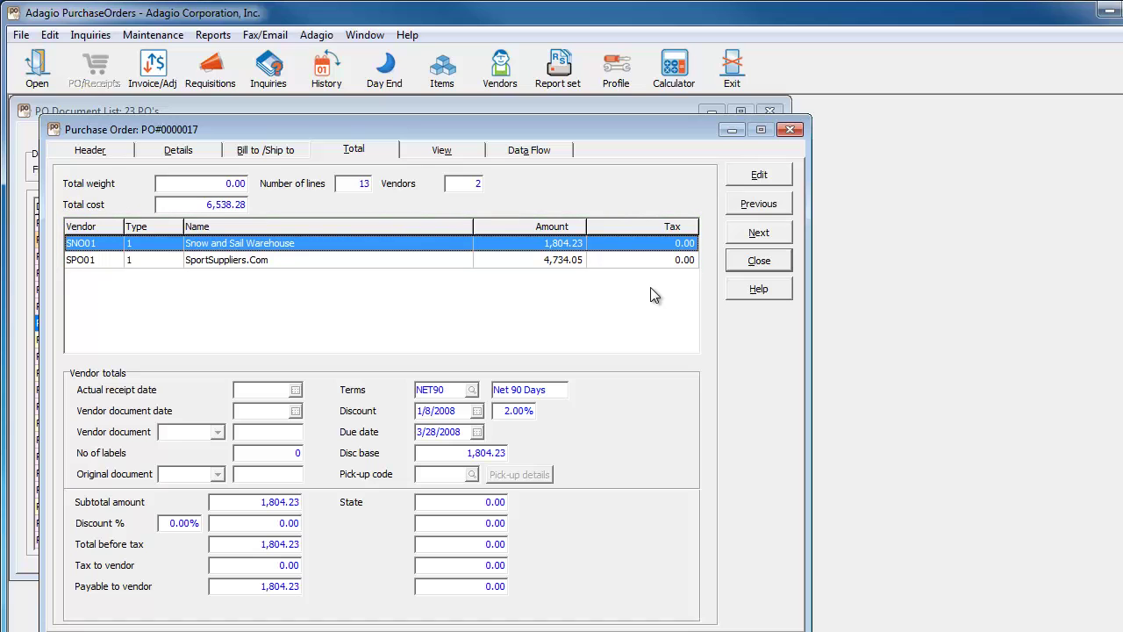
left_click(741, 259)
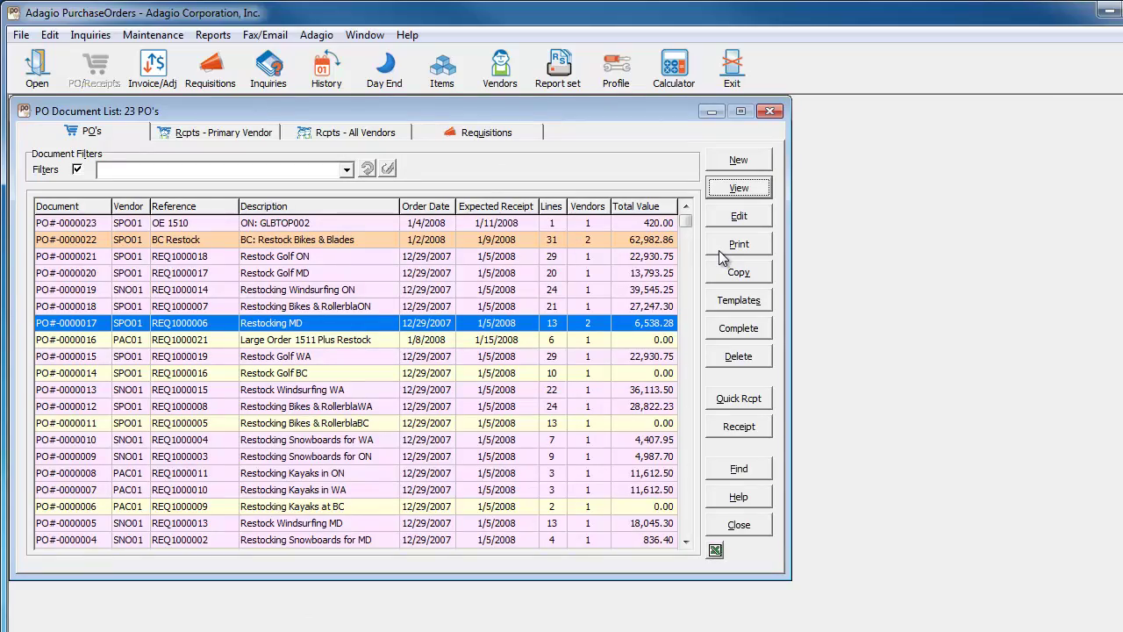
Preview PO#0000017's printout and page to the second vendor, SportSuppliers.Com.
left_click(722, 254)
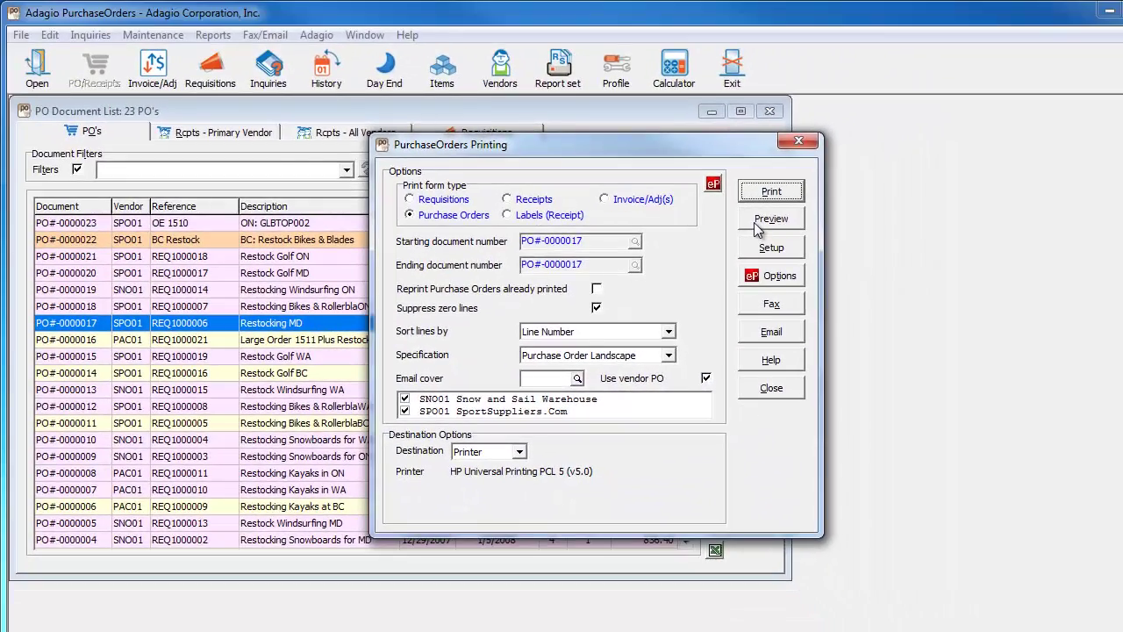
left_click(812, 172)
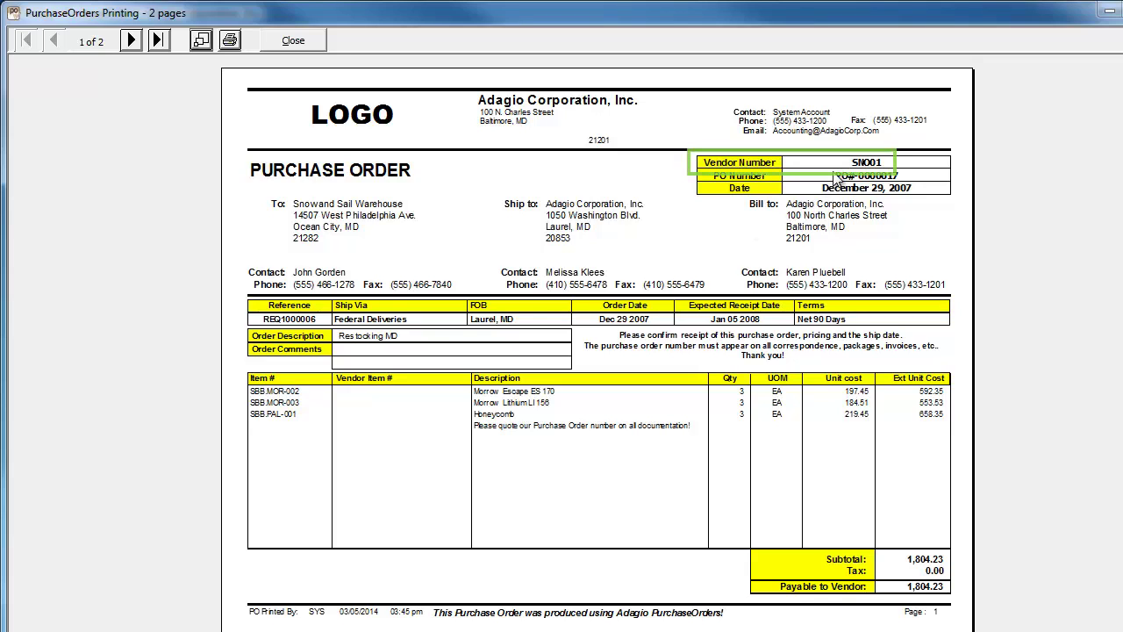
left_click(160, 40)
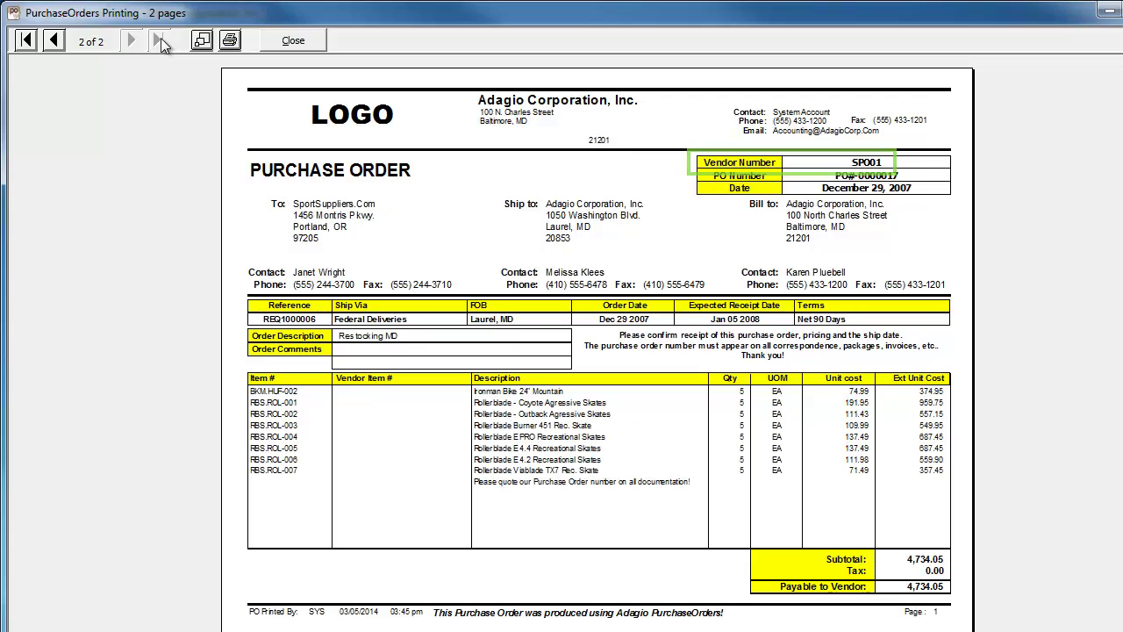
Exclude Snow and Sail Warehouse and preview PO#0000017 for SportSuppliers.Com only (4,734.05).
left_click(270, 44)
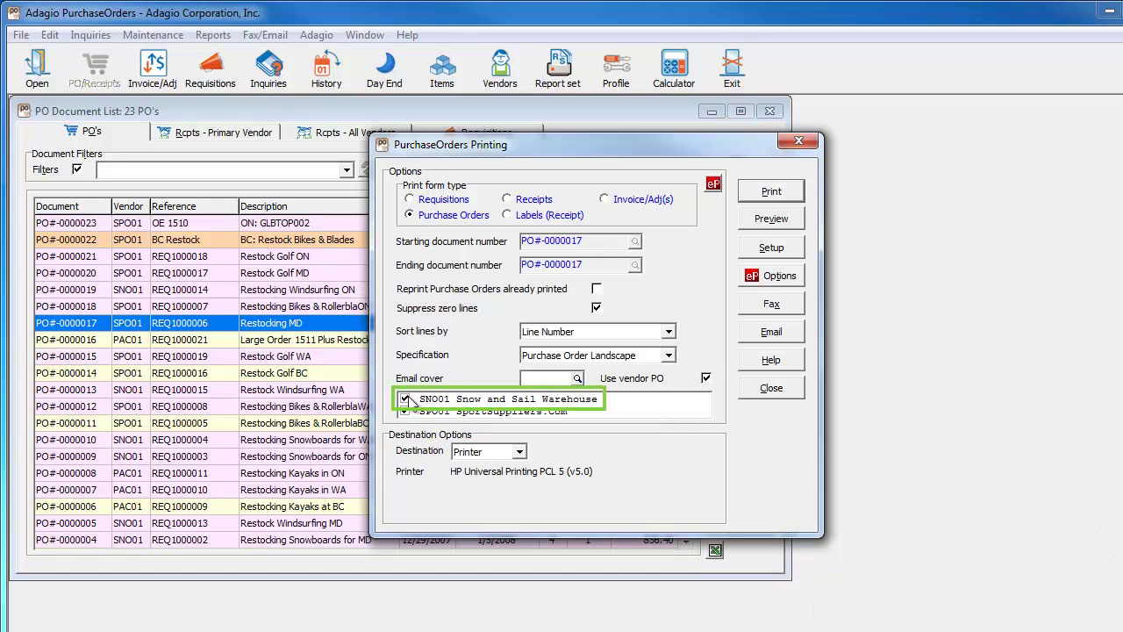
left_click(405, 399)
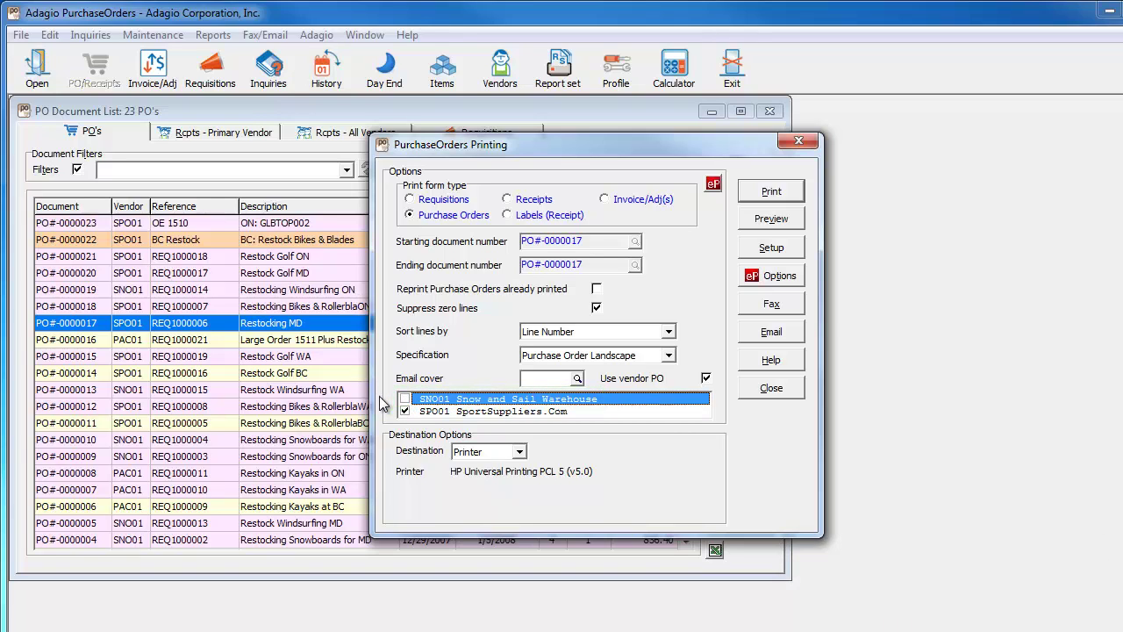
left_click(739, 220)
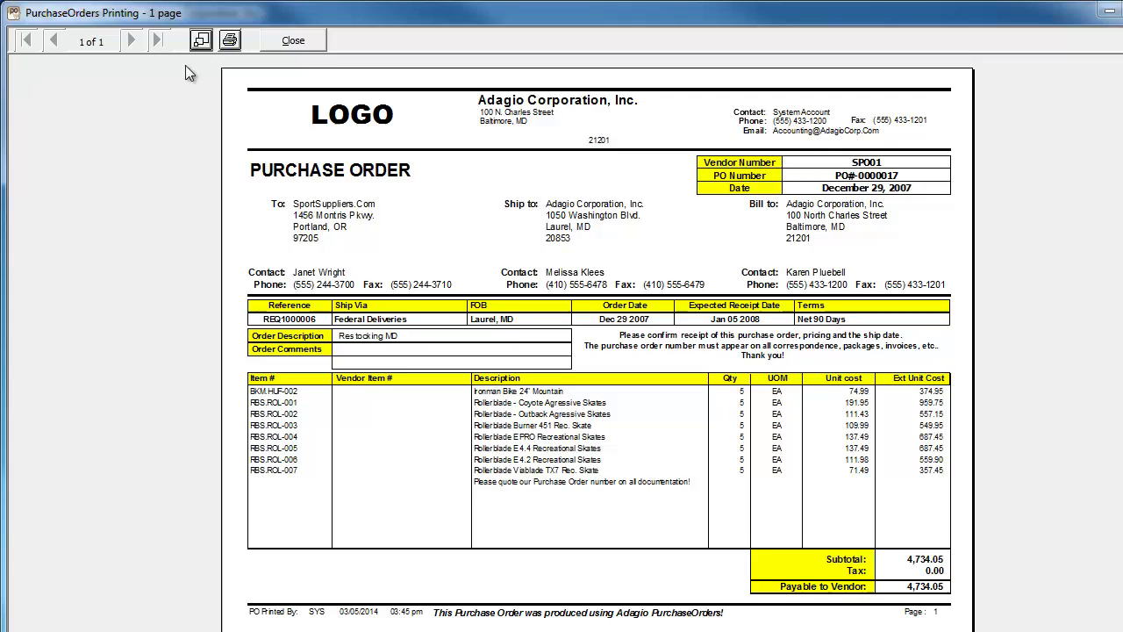
left_click(285, 48)
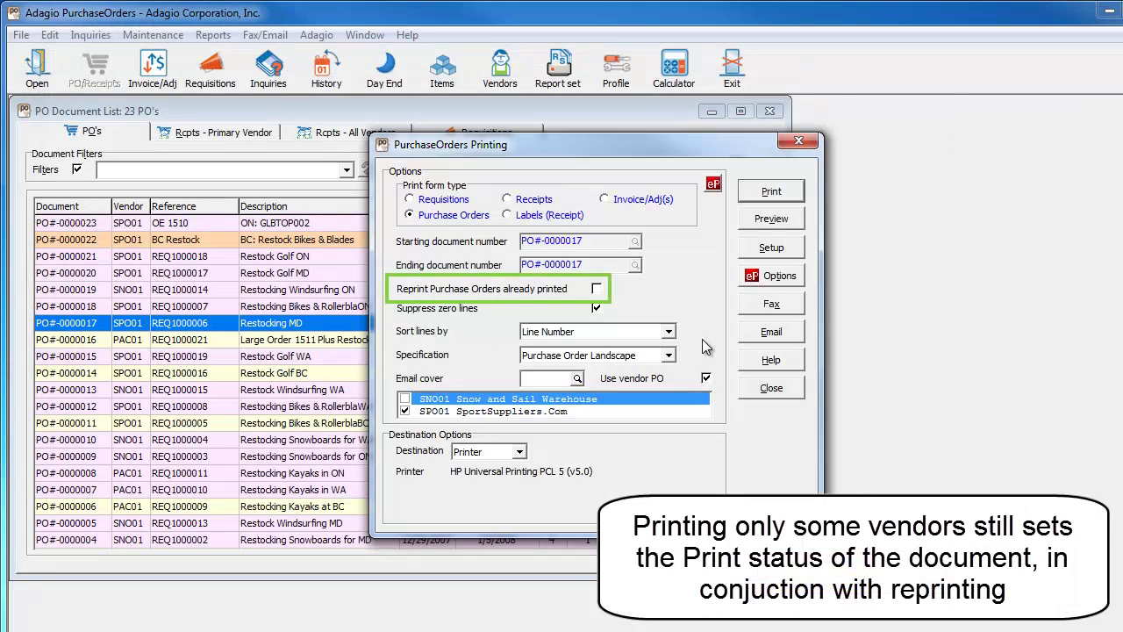
left_click(759, 391)
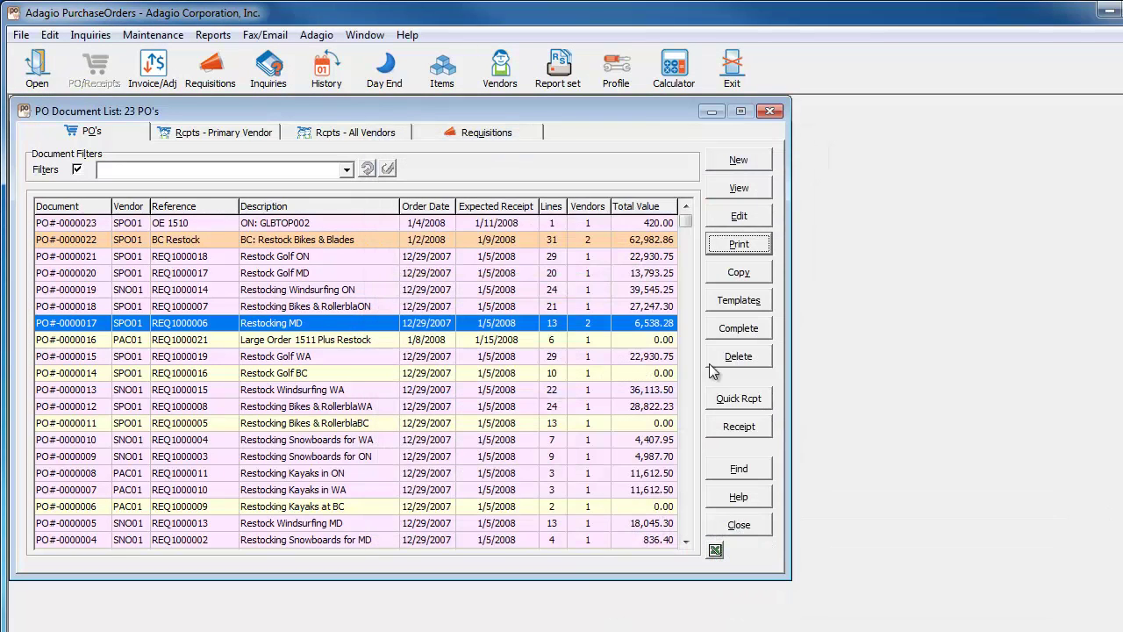
left_click(606, 244)
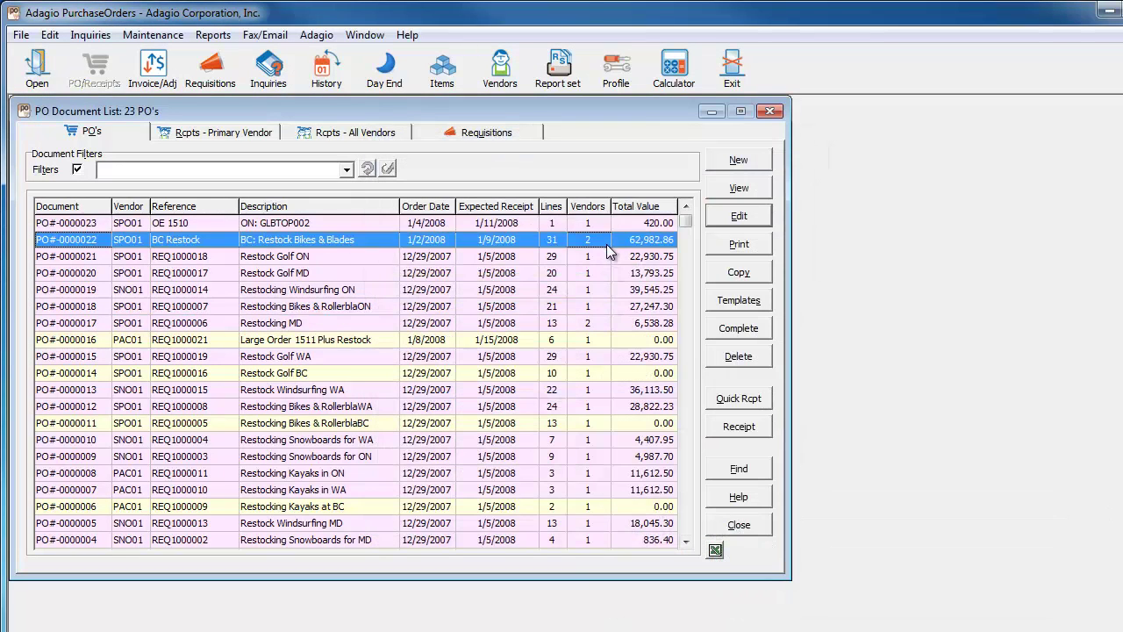
left_click(720, 193)
left_click(386, 151)
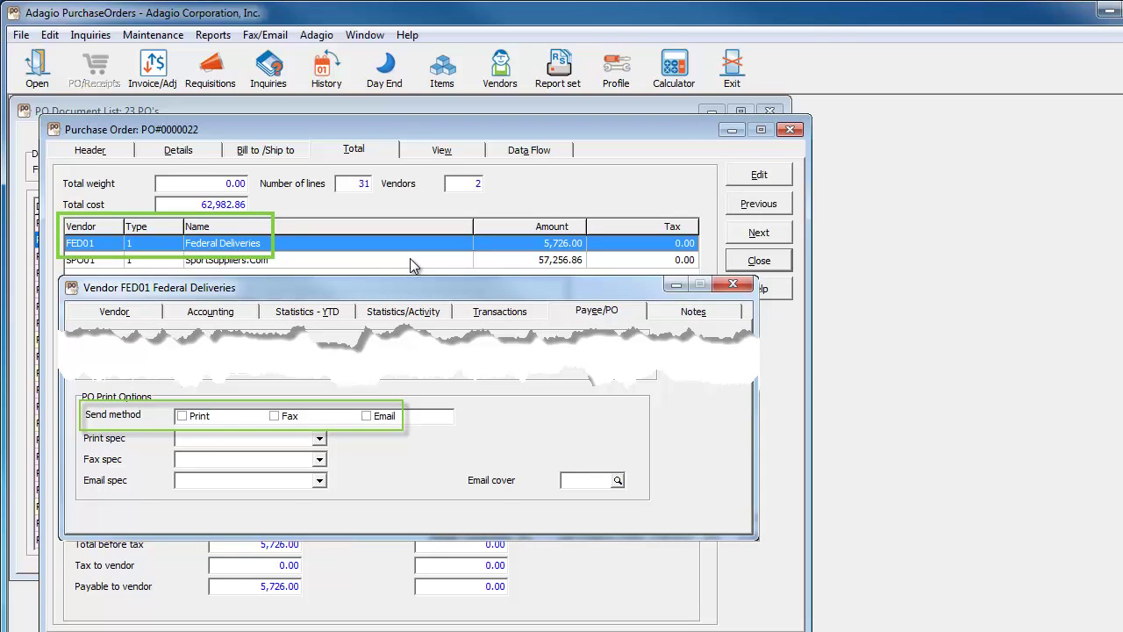
left_click(733, 266)
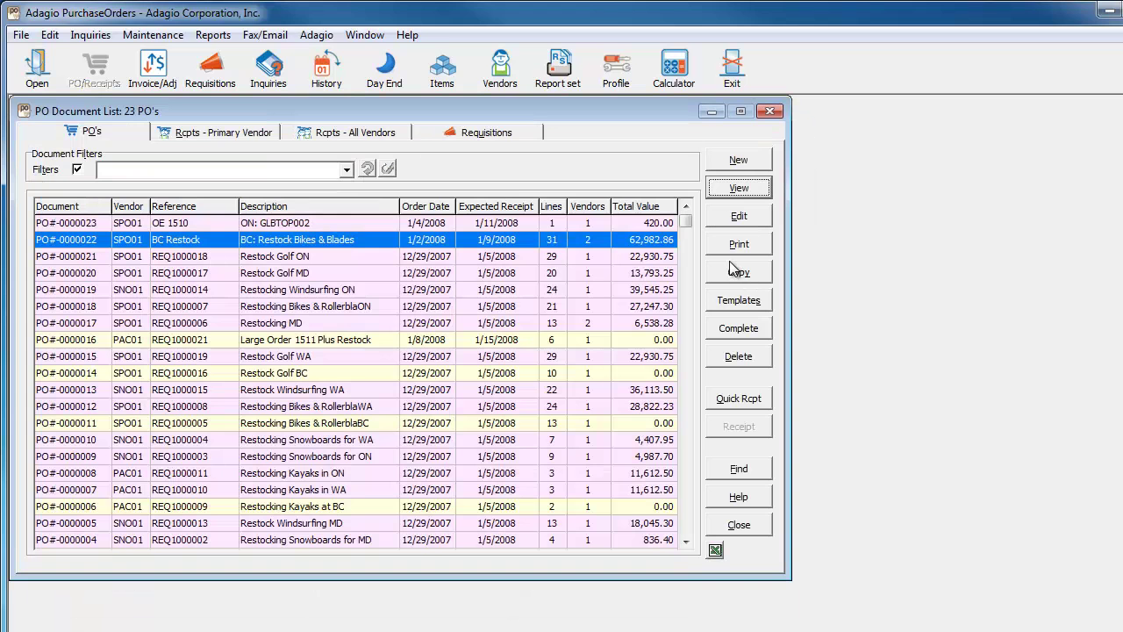
left_click(737, 244)
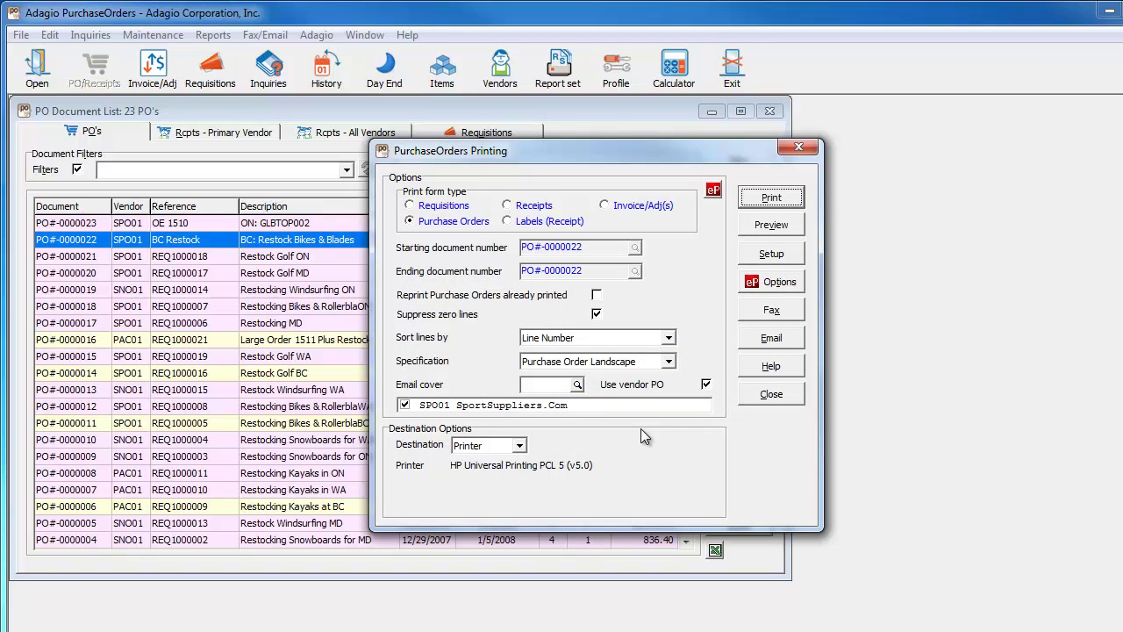
left_click(747, 387)
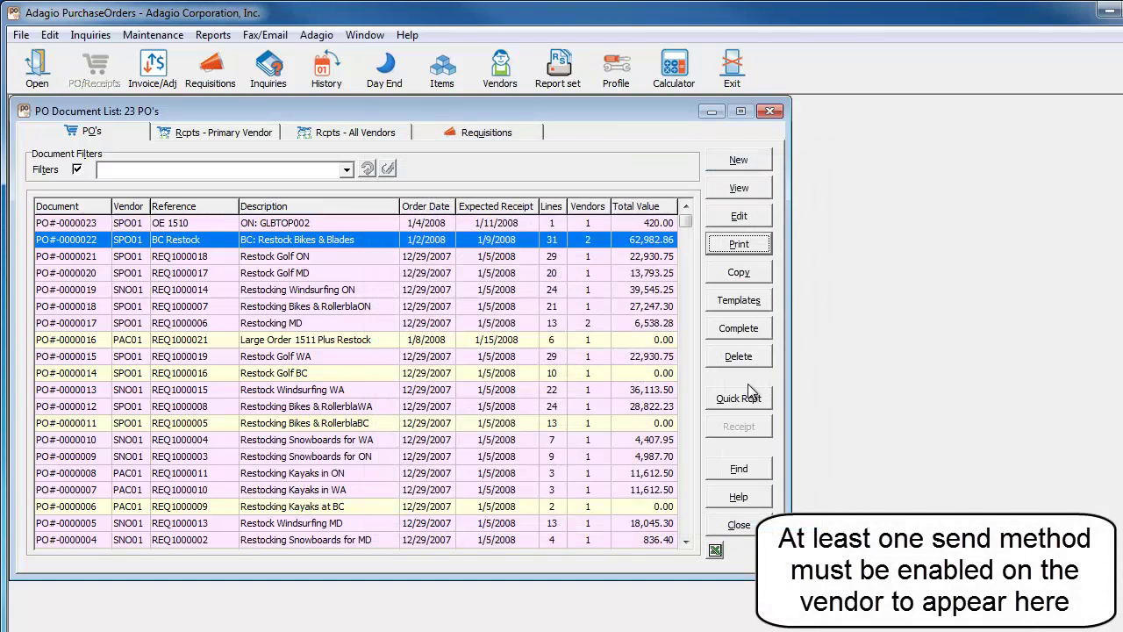
Show the Rcpts - Primary Vendor list and open Reports > Print documents.
left_click(211, 132)
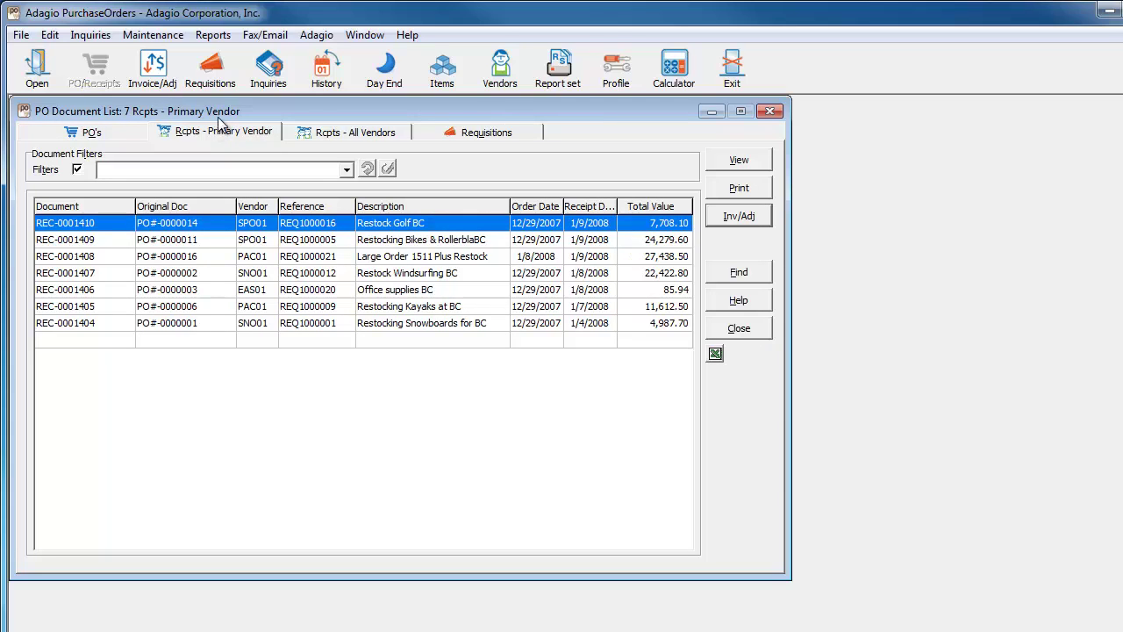
left_click(210, 40)
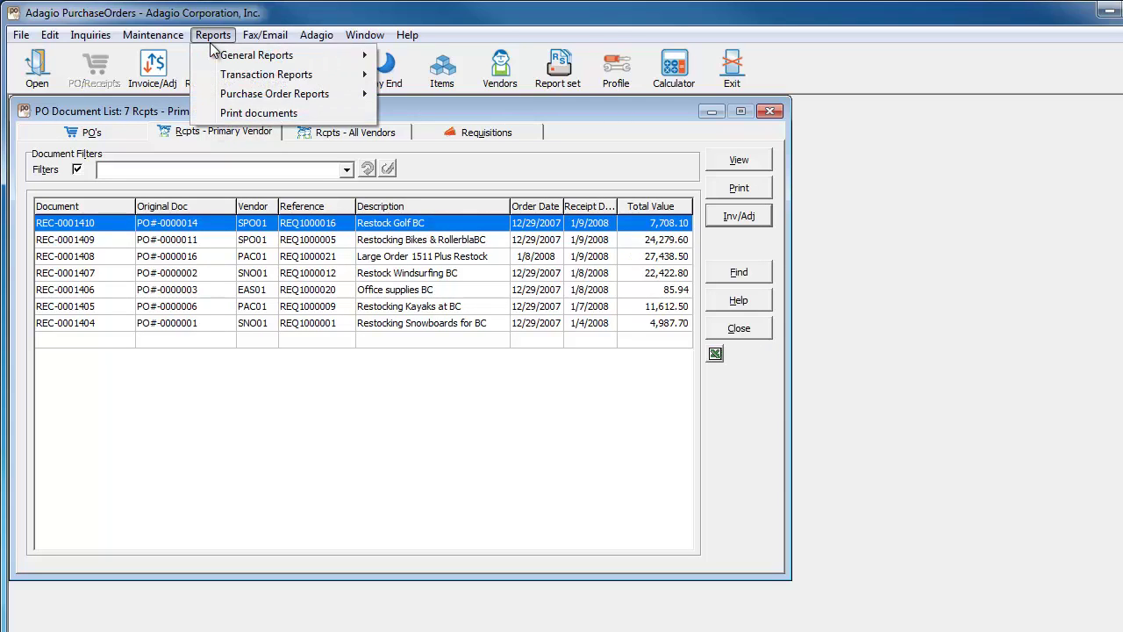
left_click(211, 114)
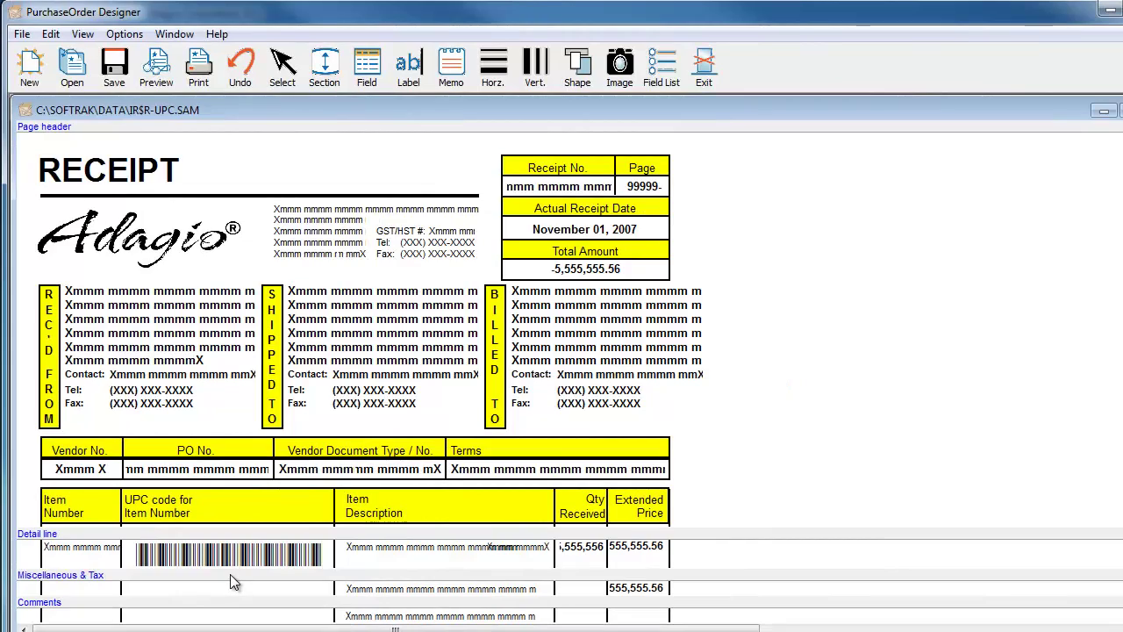
right_click(231, 551)
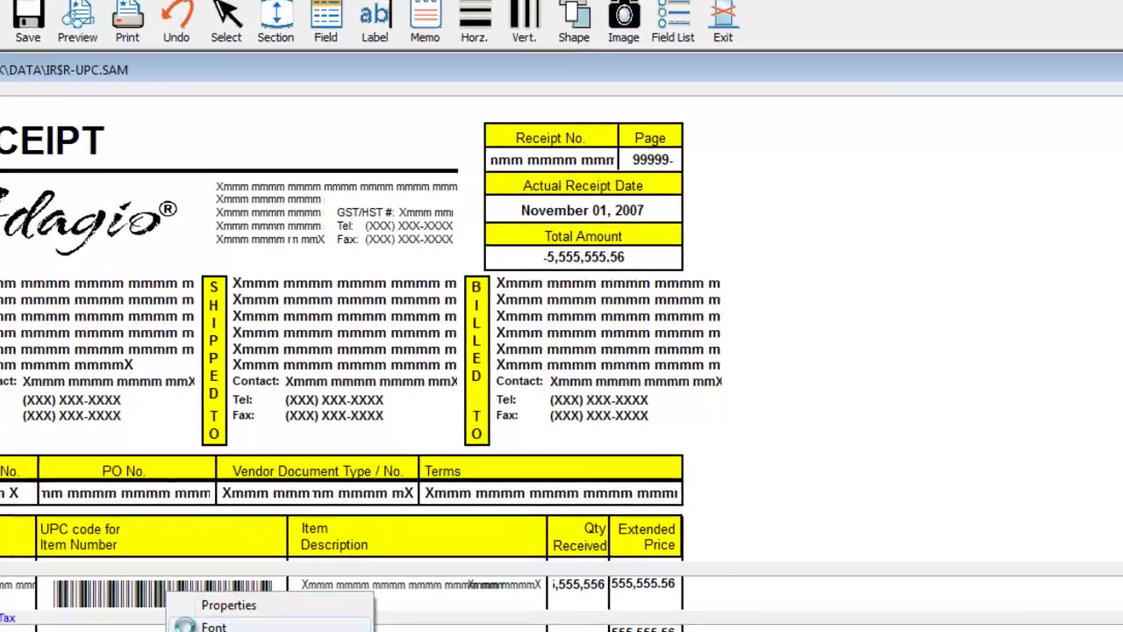
left_click(213, 627)
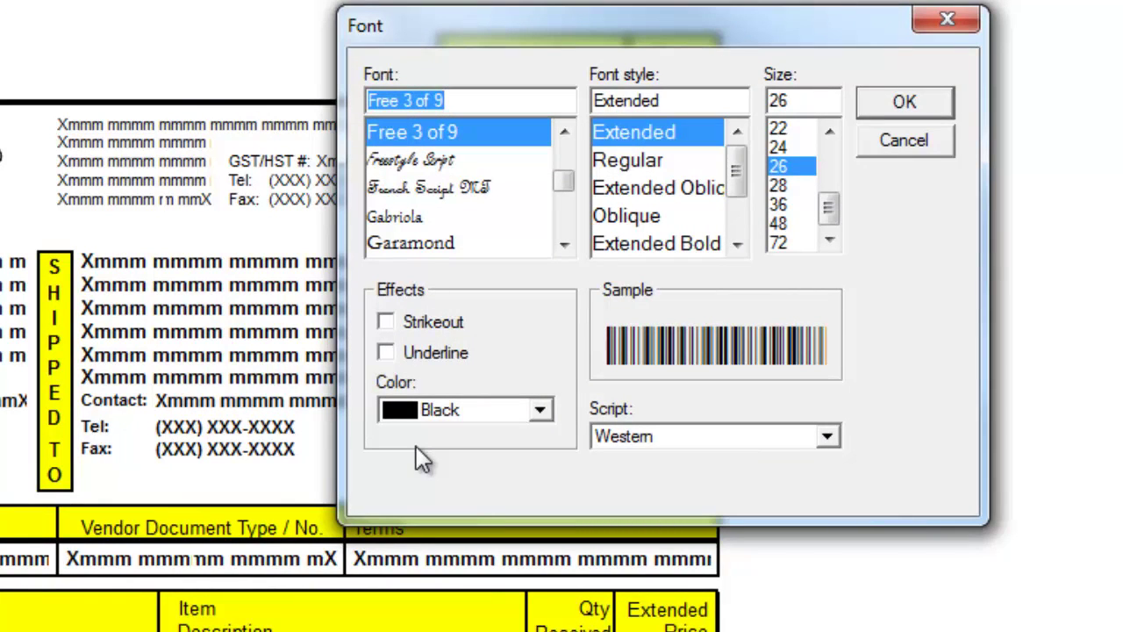
left_click(866, 142)
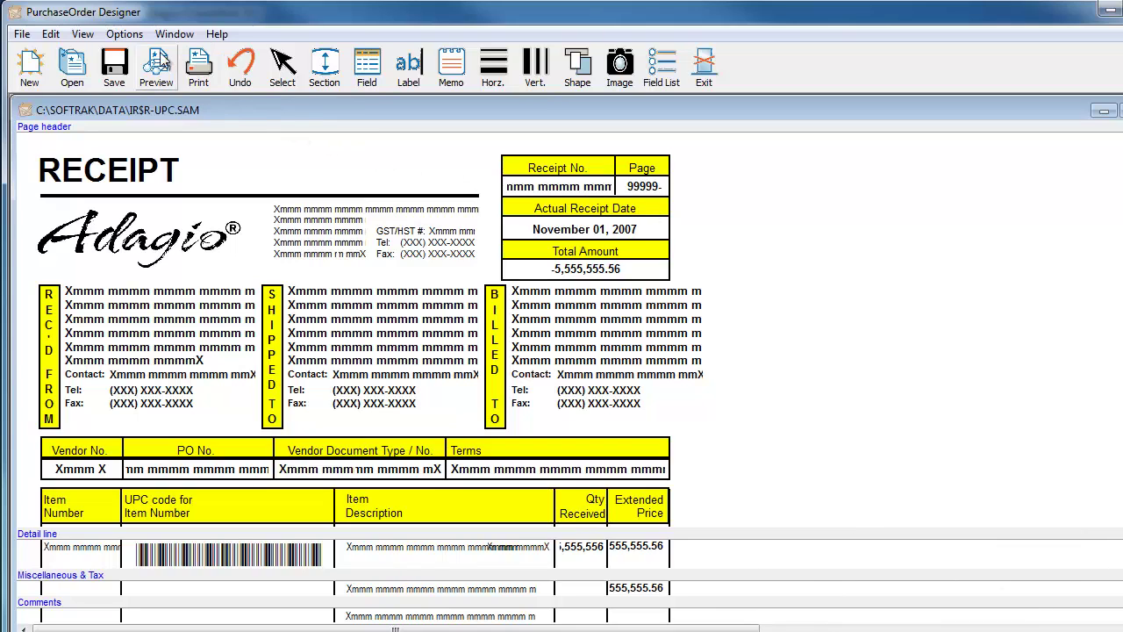
Set the System bar code font to Free 3 of 9 Extended in program Properties.
left_click(132, 39)
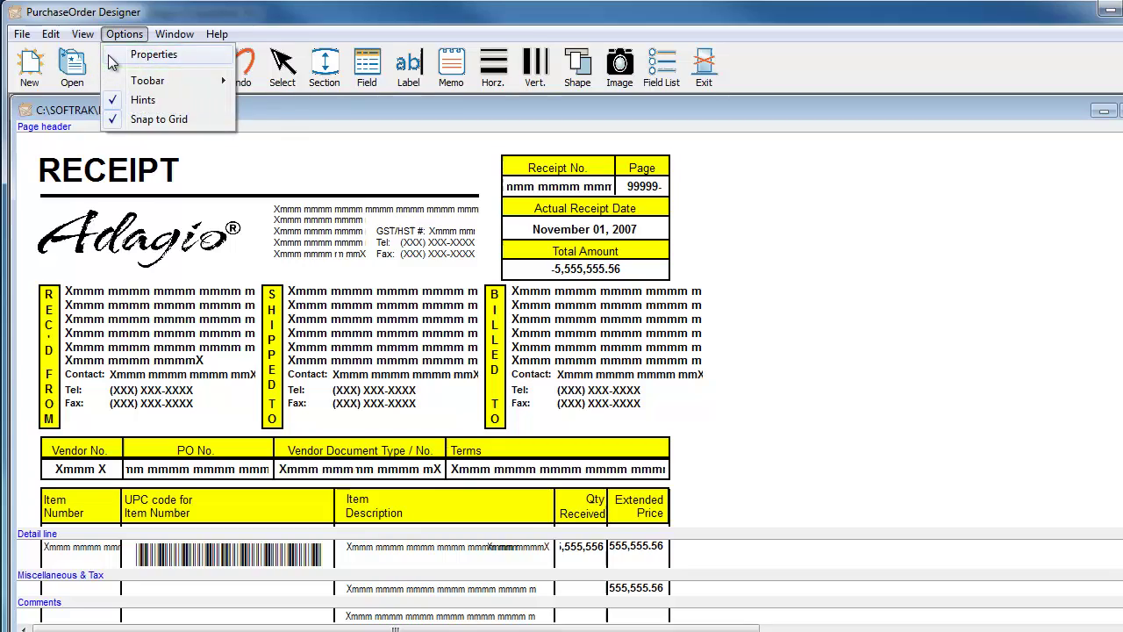
left_click(114, 56)
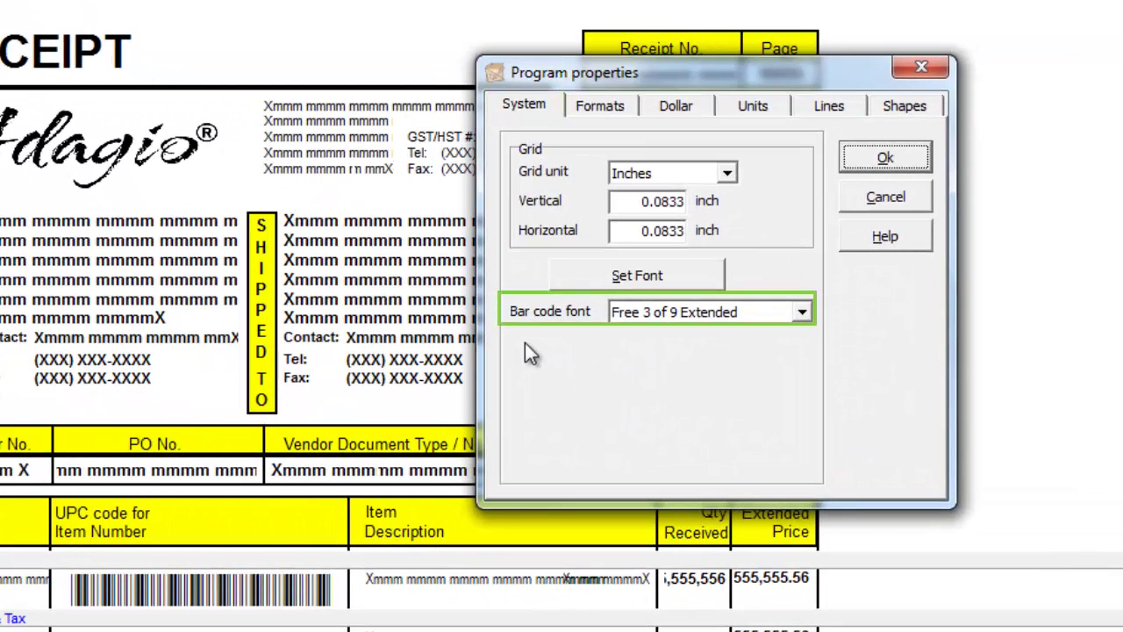
left_click(801, 313)
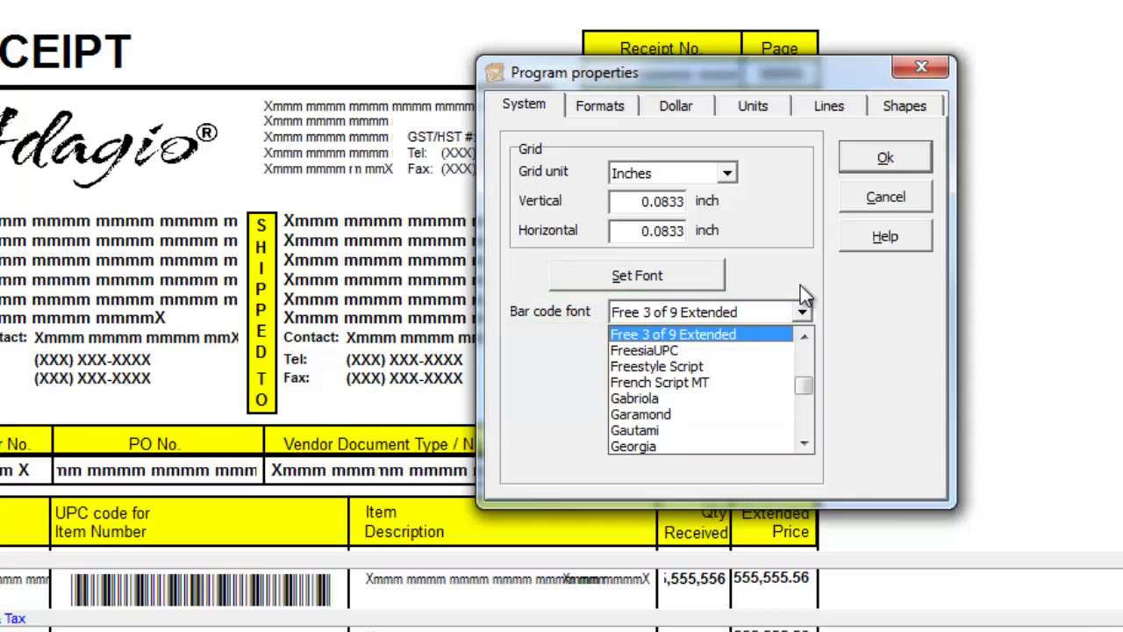
left_click(800, 285)
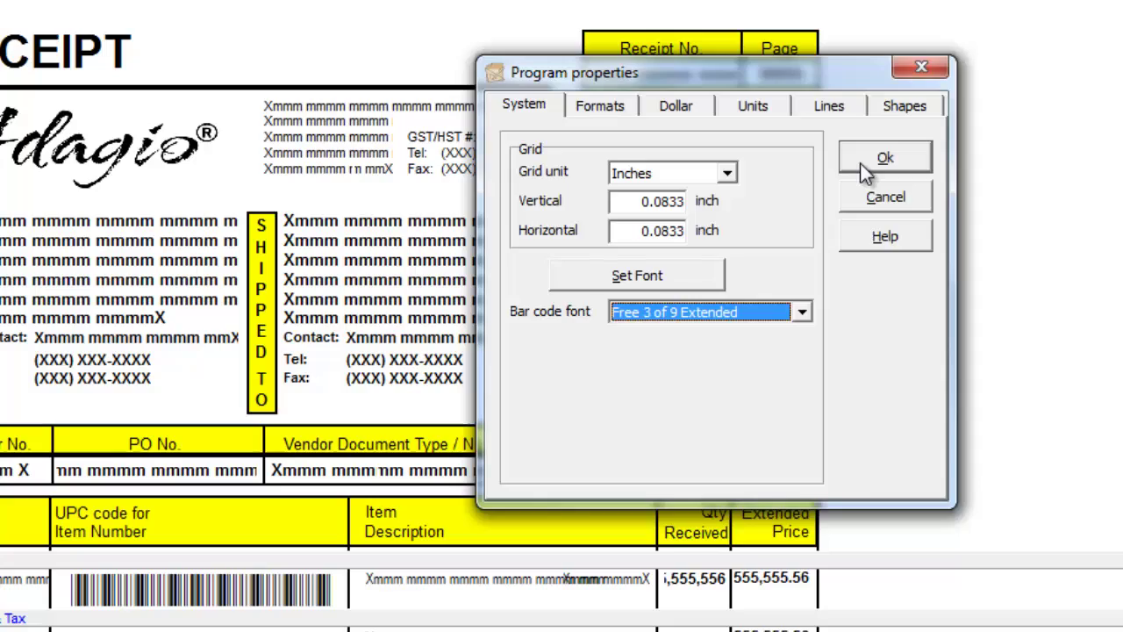
left_click(860, 163)
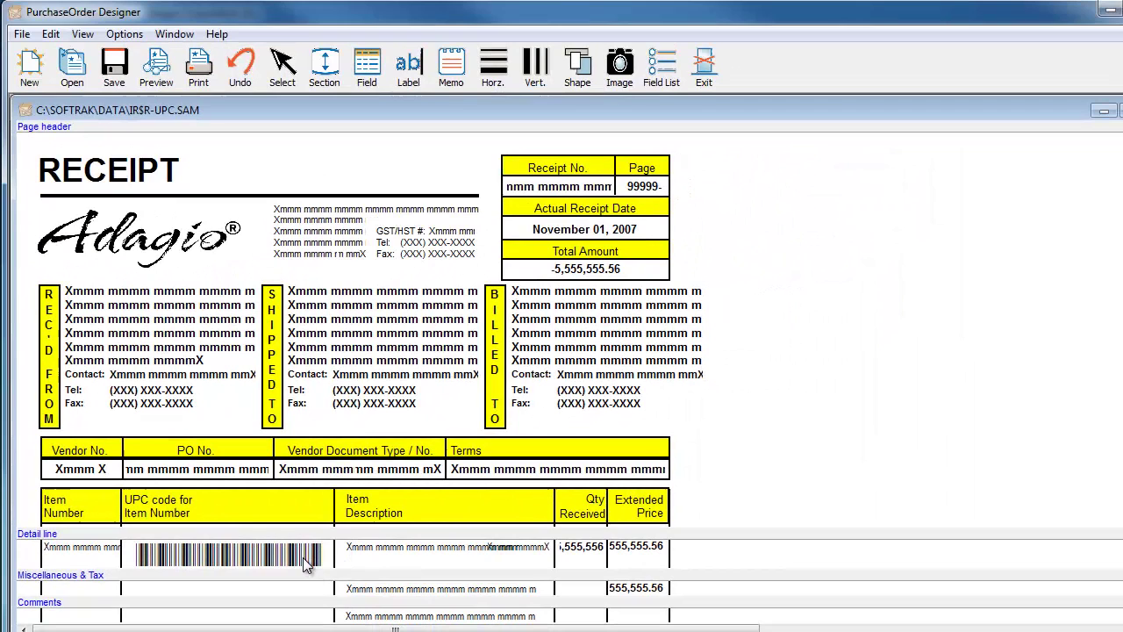
Check the barcode field's font size without changing it, then exit the designer.
right_click(305, 561)
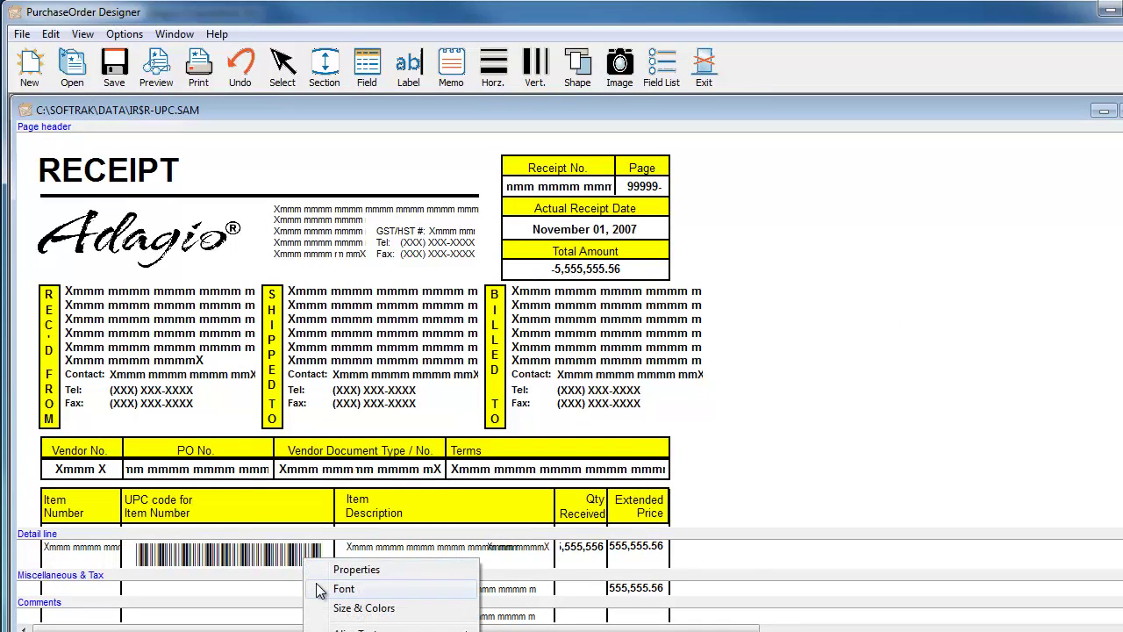
left_click(320, 592)
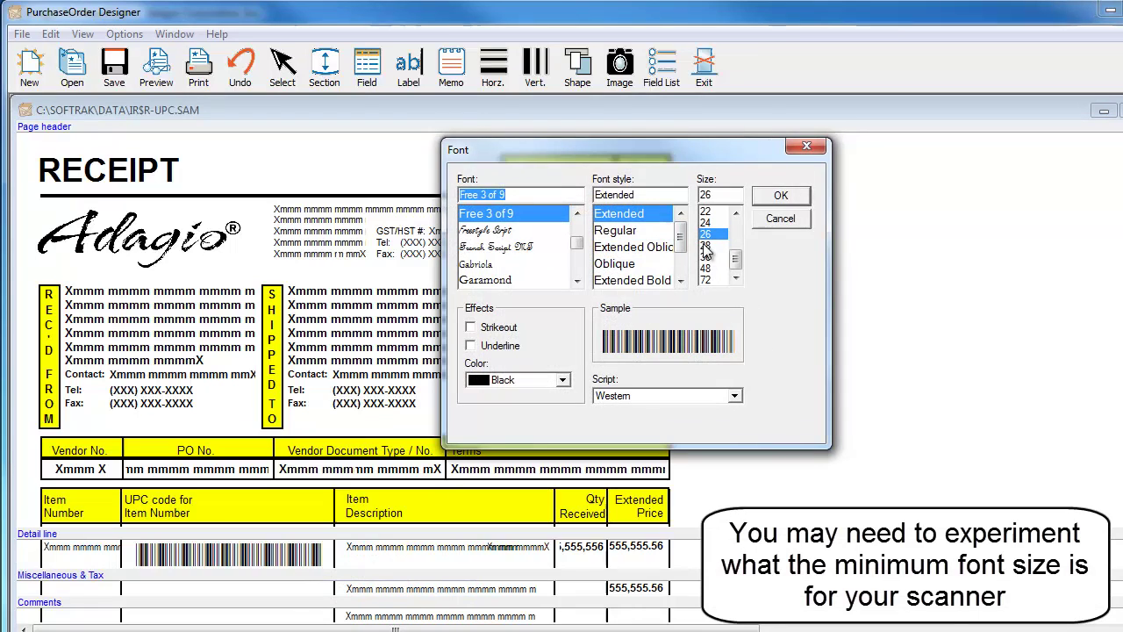
left_click(789, 224)
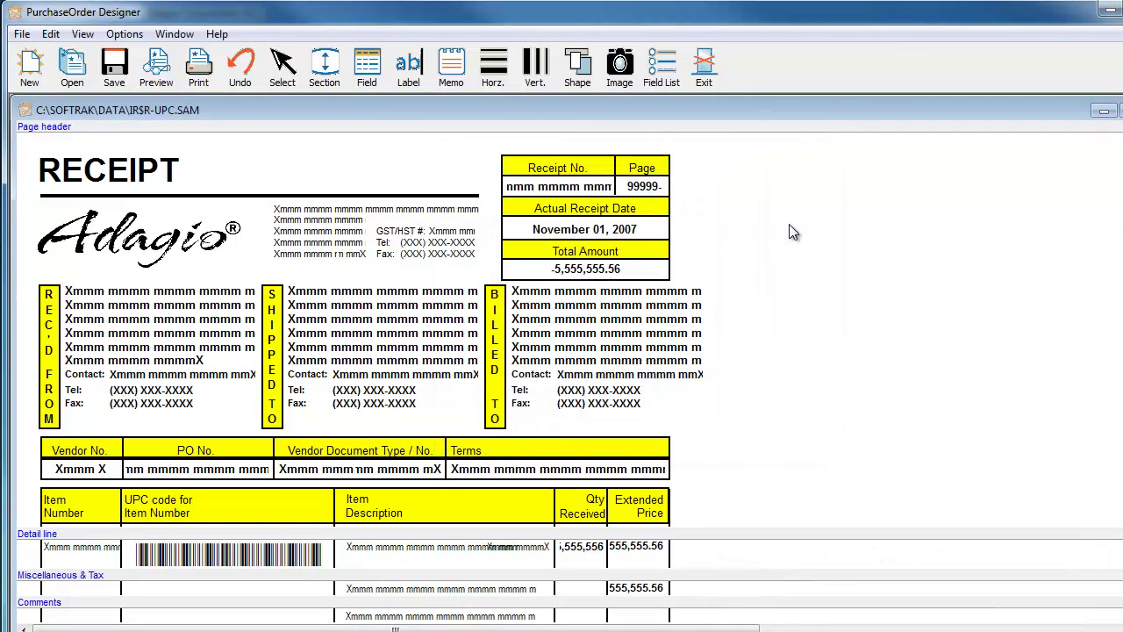
left_click(1109, 15)
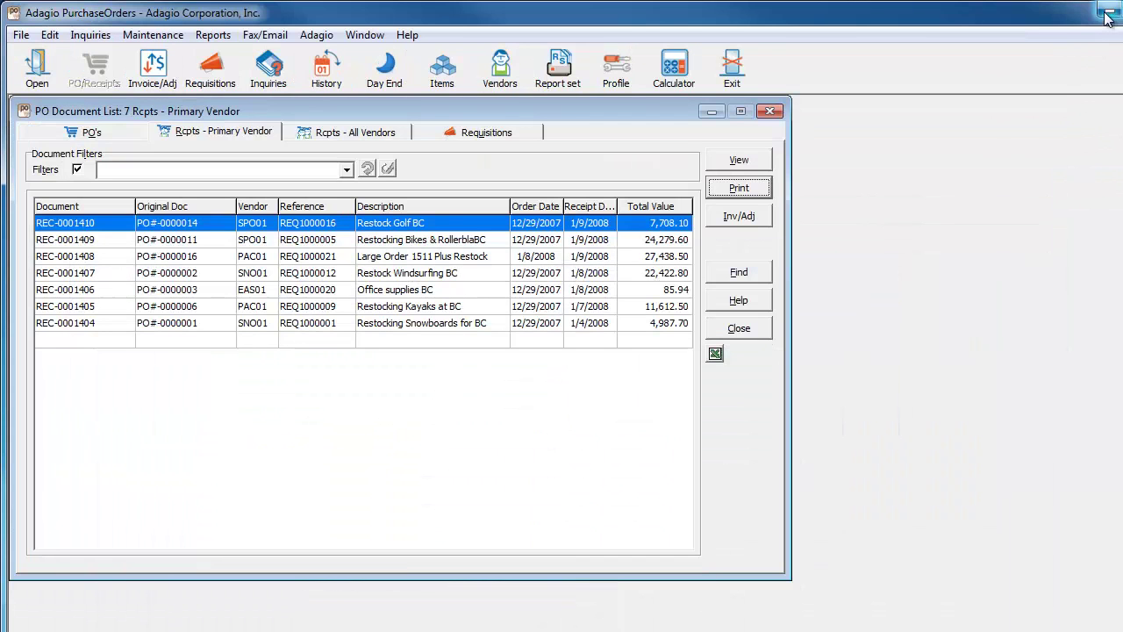
Preview receipt REC-0001410 and scroll down through its per-item UPC barcodes.
left_click(727, 192)
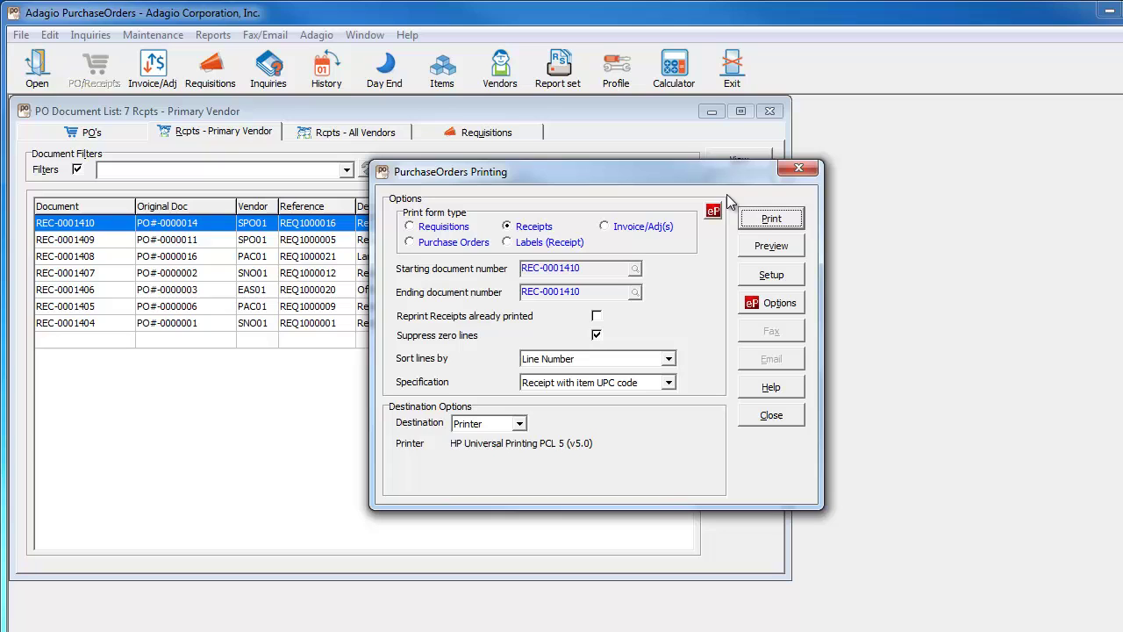
left_click(748, 251)
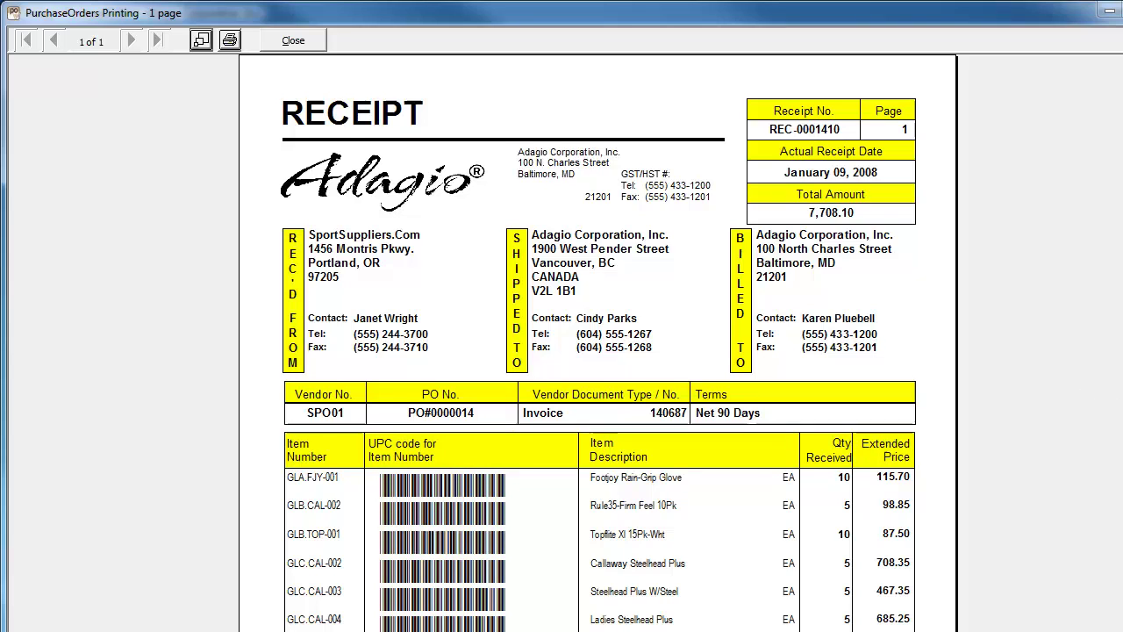
scroll(596, 342, "down", 2)
scroll(597, 342, "down", 3)
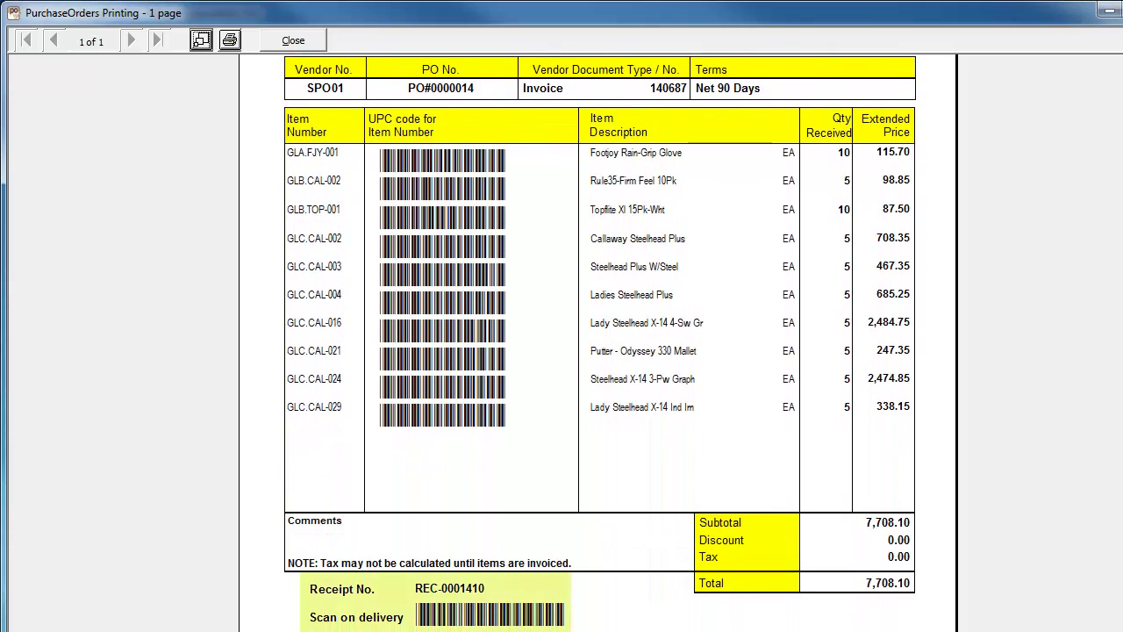